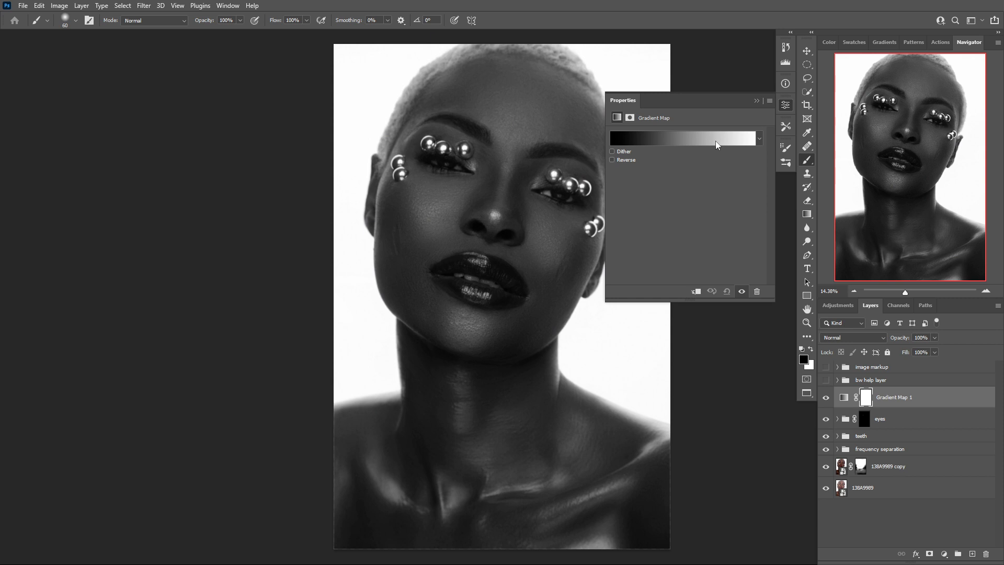
Preview the gradient map reversed, restore its original direction, and examine its black-to-white gradient in the Gradient Editor.
{"action": "left_click", "coordinate": [629, 162]}
{"action": "left_click", "coordinate": [631, 156]}
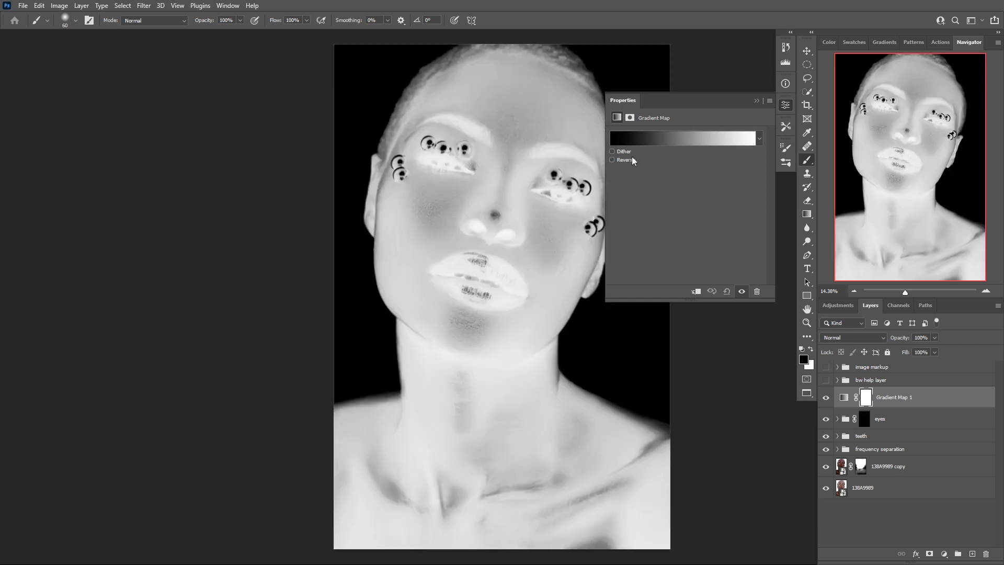
{"action": "left_click", "coordinate": [691, 138]}
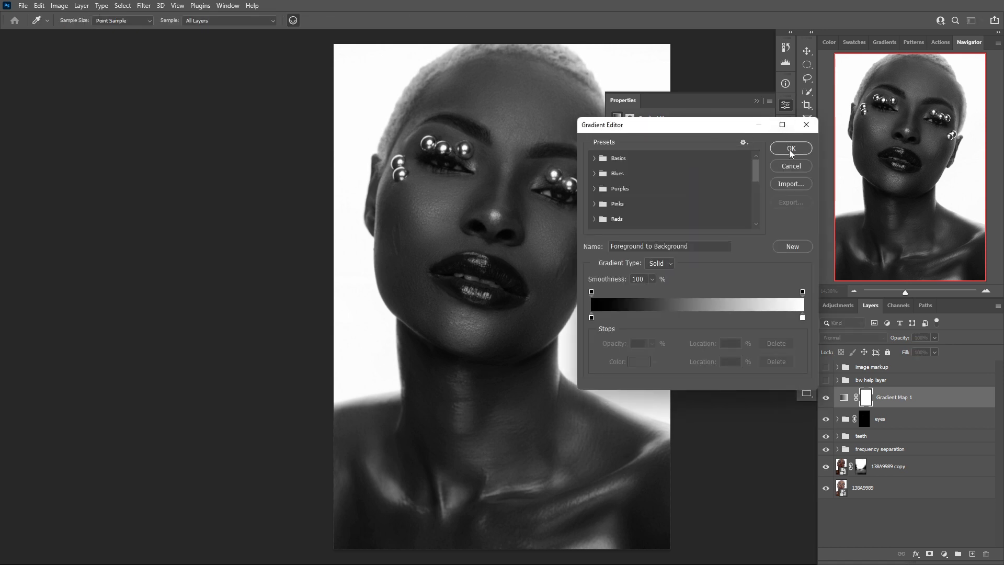
{"action": "left_click", "coordinate": [791, 151]}
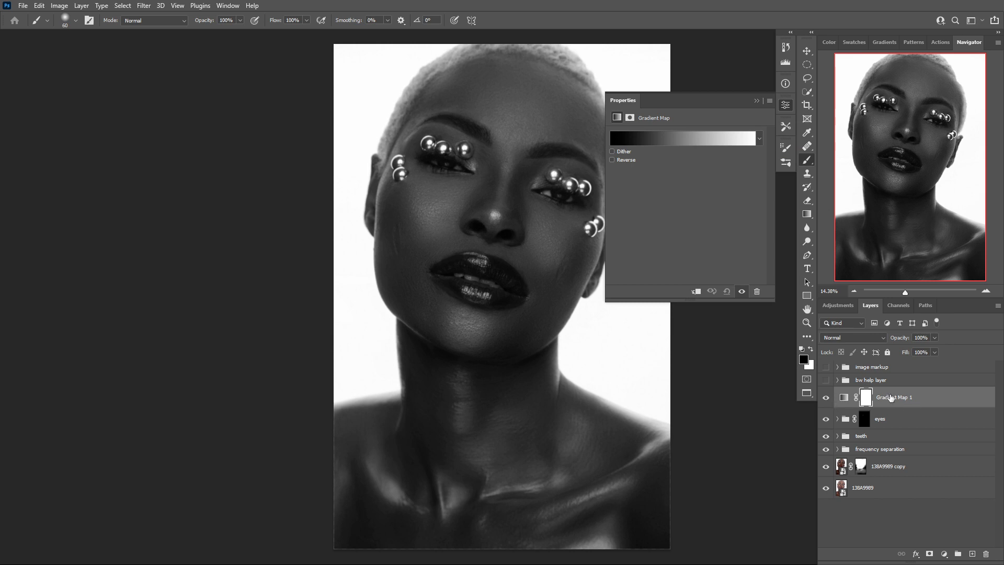
Set the Gradient Map 1 layer to Luminosity blend mode at 29% opacity, compare the effect, and hide the layer.
{"action": "left_click", "coordinate": [842, 337]}
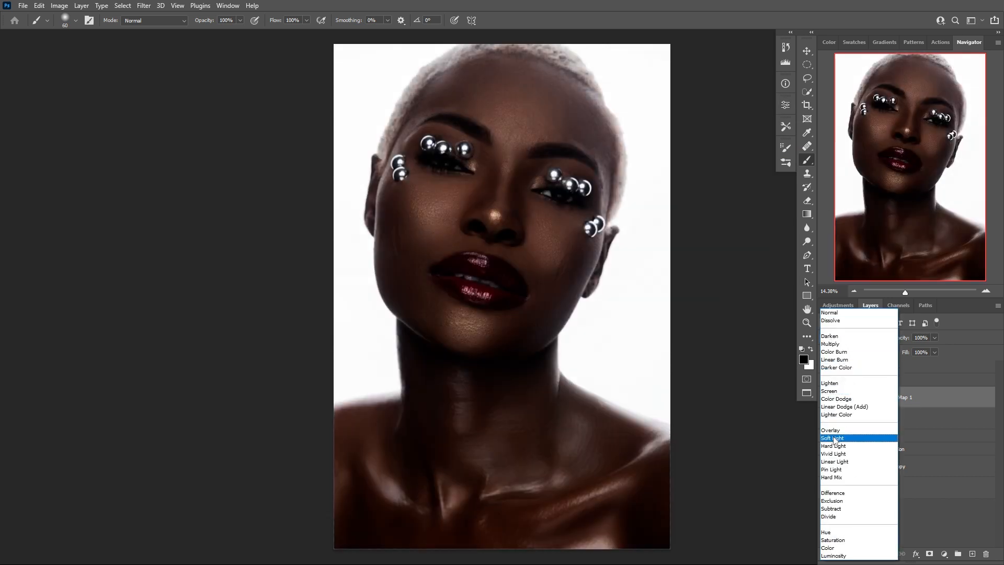
{"action": "left_click", "coordinate": [832, 556]}
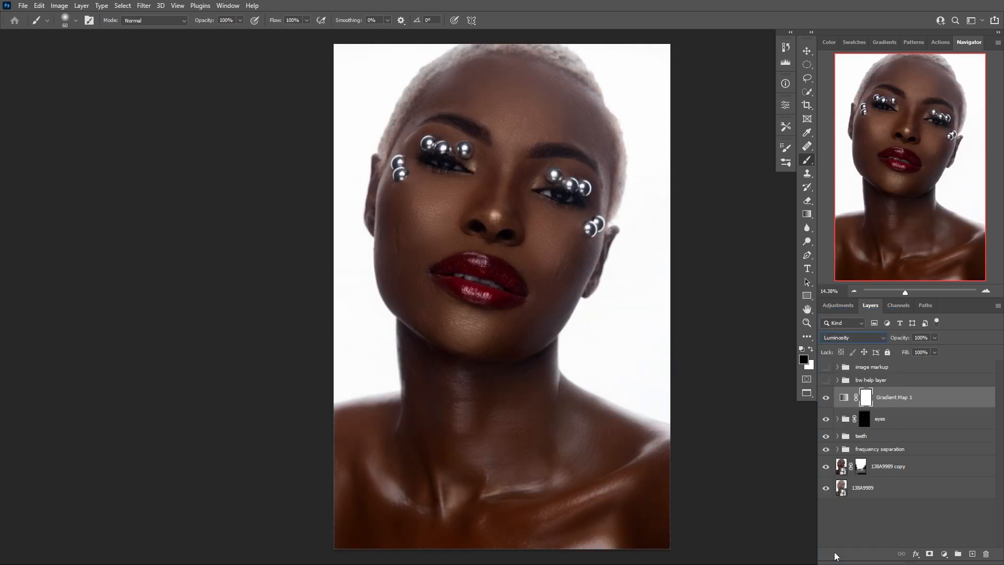
{"action": "left_click", "coordinate": [826, 399]}
{"action": "left_click", "coordinate": [826, 399]}
{"action": "left_click_drag", "start_coordinate": [937, 340], "coordinate": [901, 354]}
{"action": "left_click", "coordinate": [828, 398]}
{"action": "left_click", "coordinate": [828, 396]}
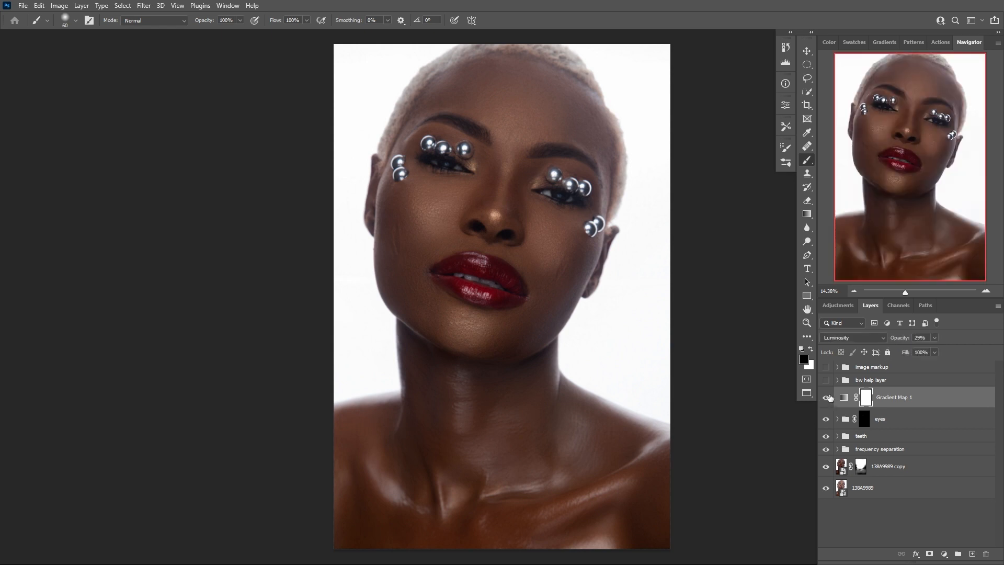
{"action": "left_click", "coordinate": [826, 398]}
Add a second Gradient Map adjustment layer above Gradient Map 1 and lower its opacity to 0%.
{"action": "left_click", "coordinate": [943, 554]}
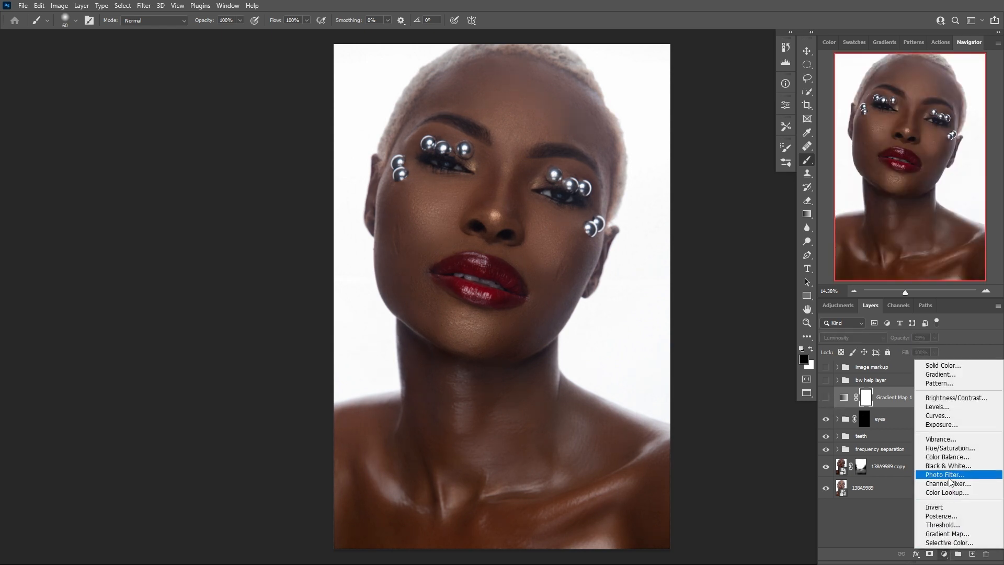
{"action": "left_click", "coordinate": [947, 533]}
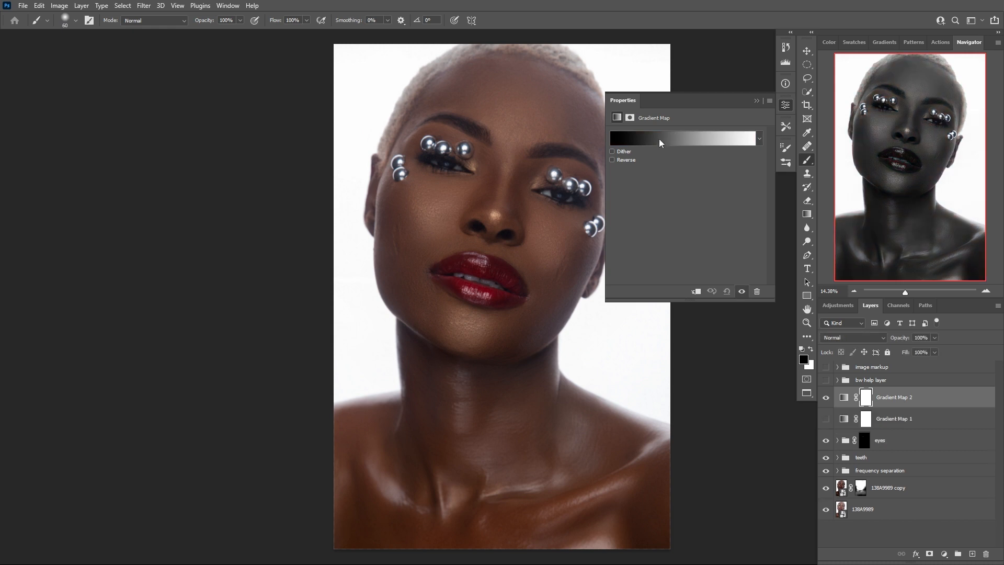
{"action": "left_click", "coordinate": [663, 144]}
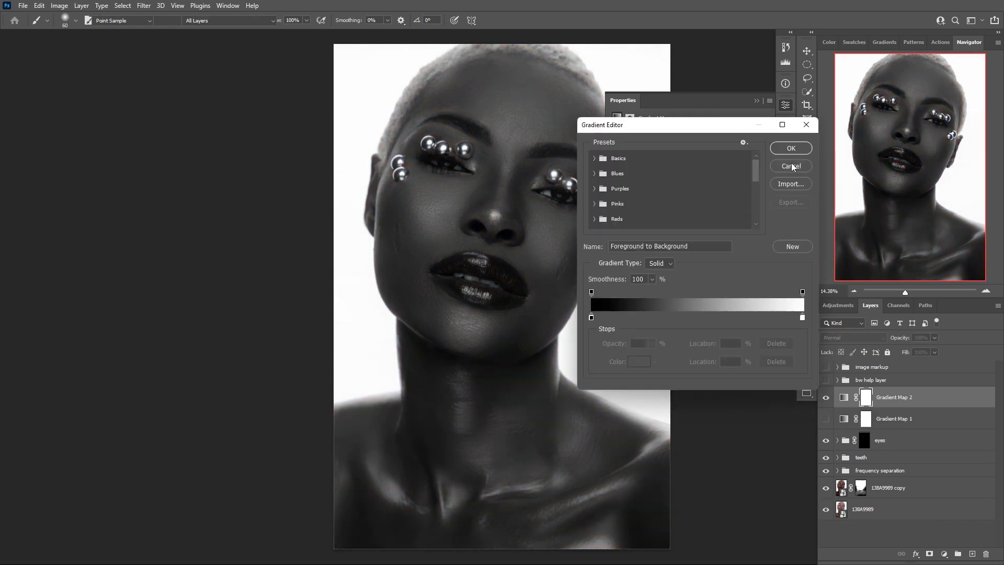
{"action": "left_click", "coordinate": [792, 169]}
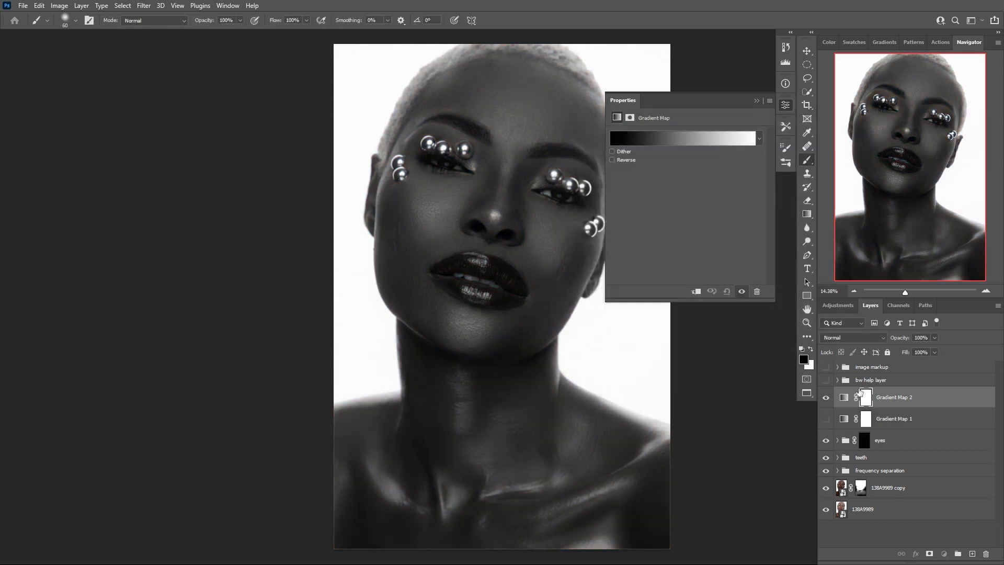
{"action": "left_click_drag", "start_coordinate": [934, 337], "coordinate": [888, 348]}
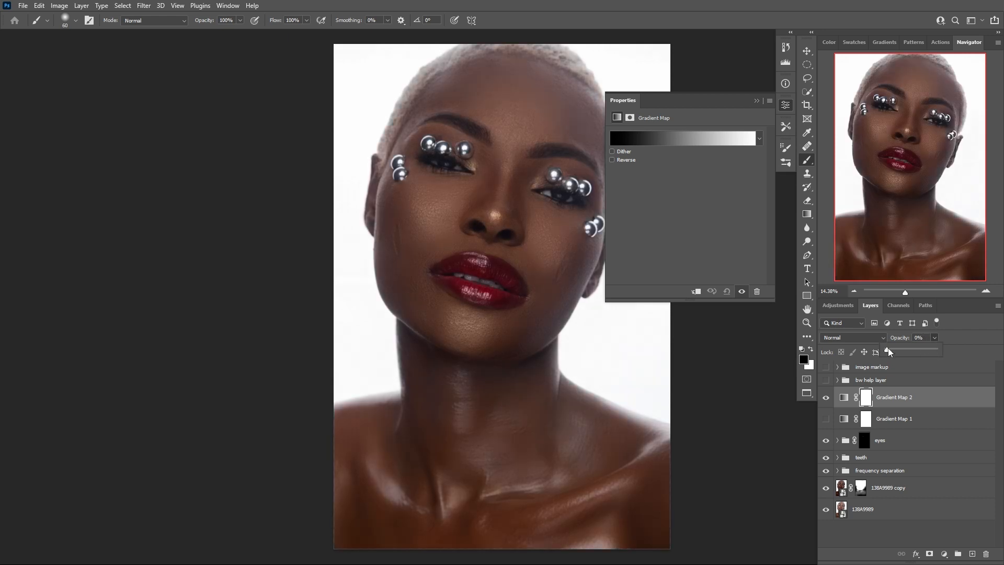
Recolor the black starting stop of Gradient Map 2's gradient with a dark brown sampled from the skin near the shoulder.
{"action": "left_click", "coordinate": [844, 400]}
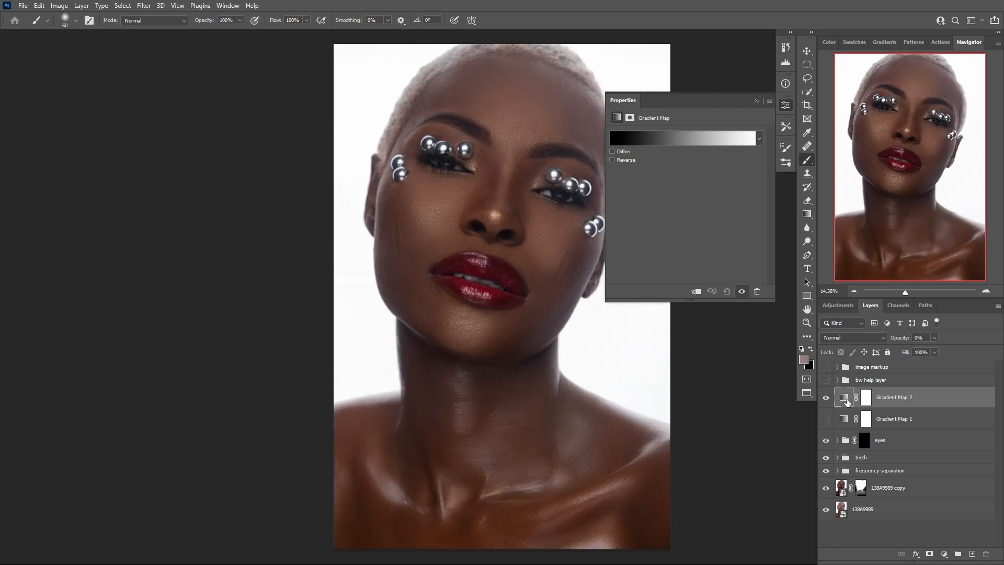
{"action": "left_click", "coordinate": [703, 145]}
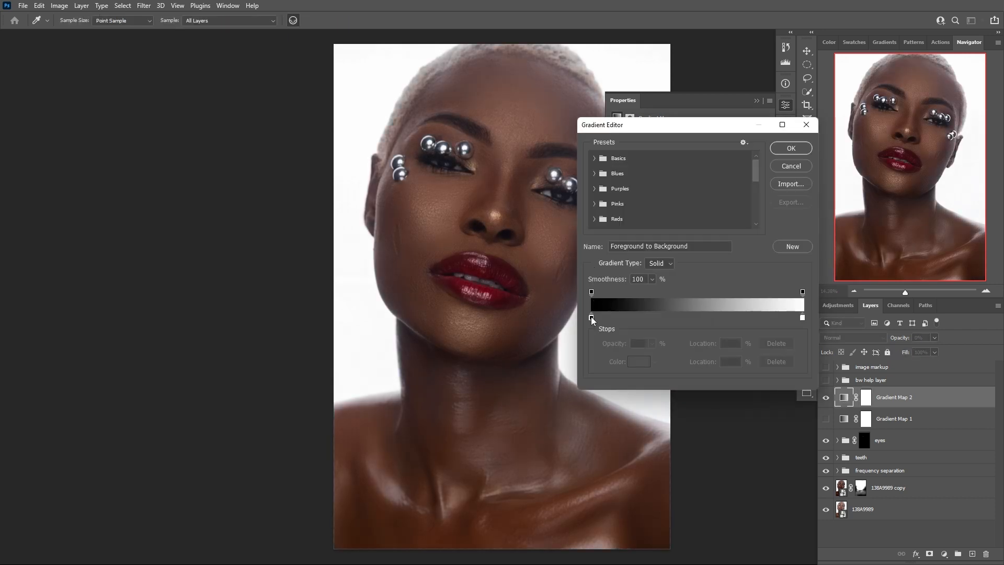
{"action": "left_click", "coordinate": [591, 316]}
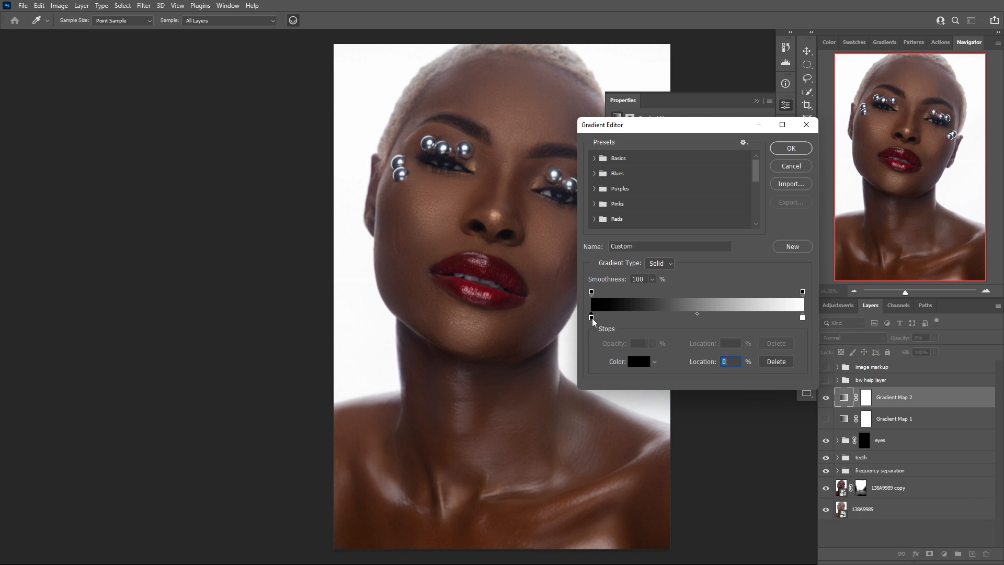
{"action": "left_click", "coordinate": [639, 362]}
{"action": "left_click", "coordinate": [368, 485]}
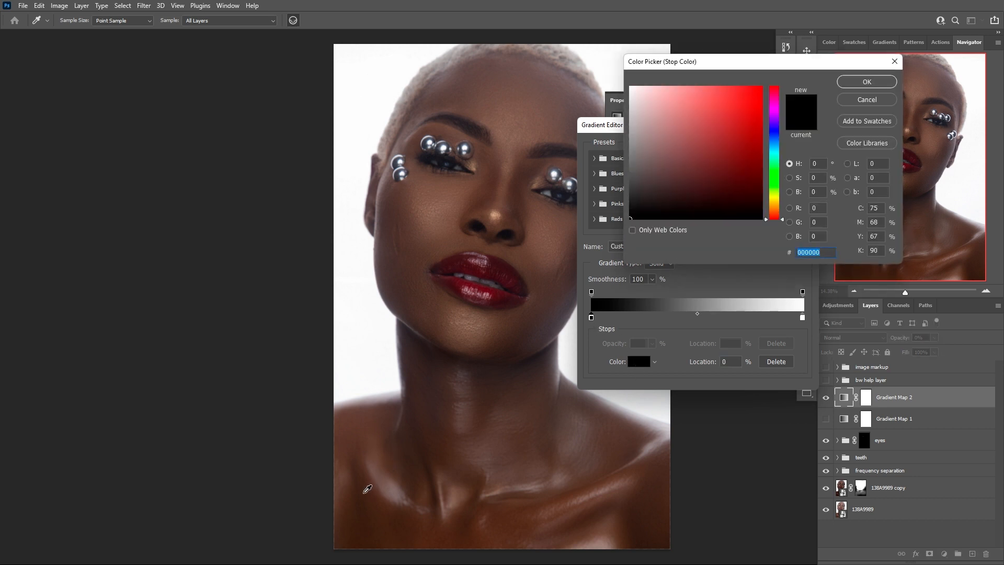
{"action": "left_click", "coordinate": [864, 84]}
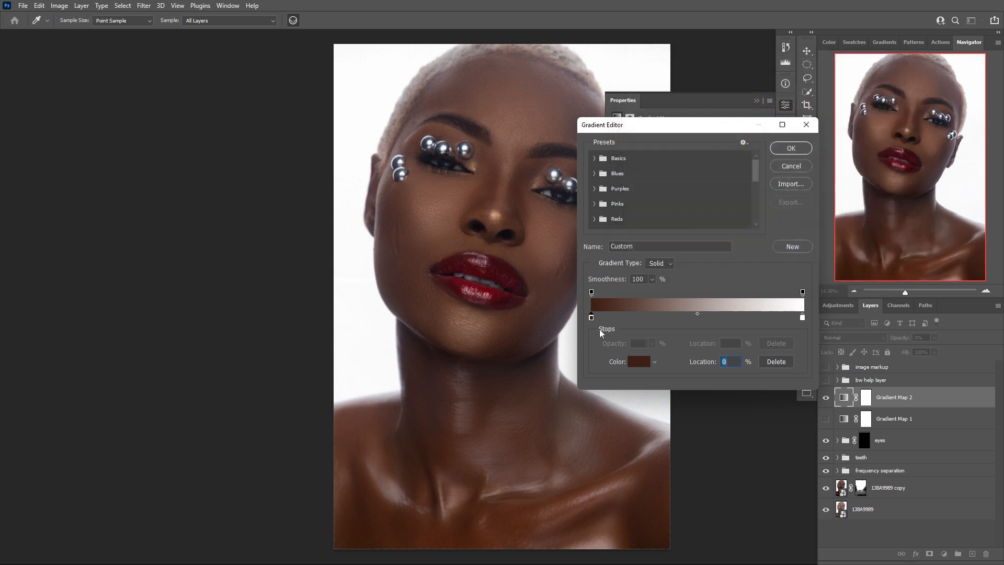
Recolor the gradient's white end stop with a lighter brown sampled from the highlight on the chin.
{"action": "left_click", "coordinate": [803, 317]}
{"action": "left_click", "coordinate": [641, 361]}
{"action": "left_click", "coordinate": [474, 329]}
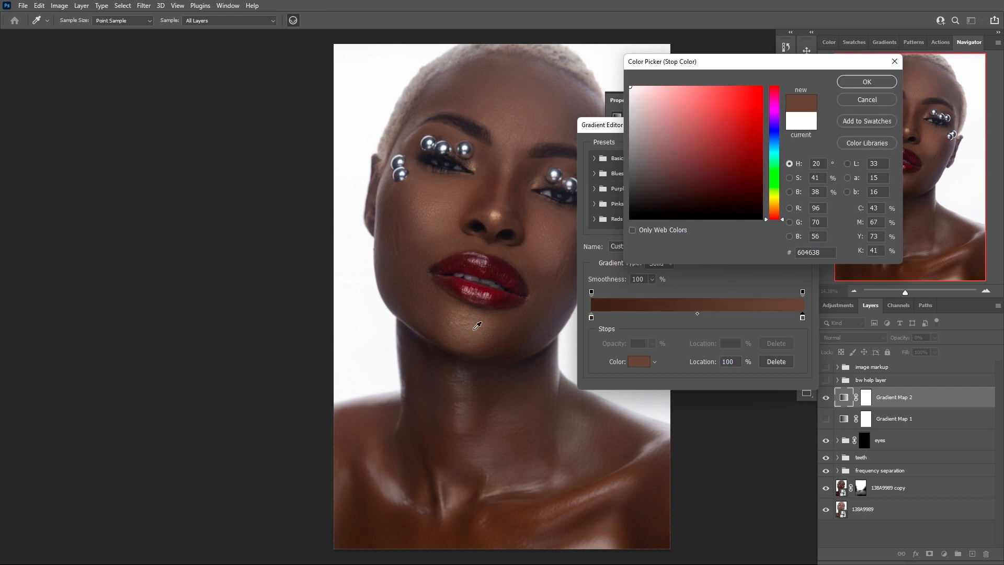
{"action": "left_click", "coordinate": [477, 326]}
{"action": "left_click", "coordinate": [851, 86]}
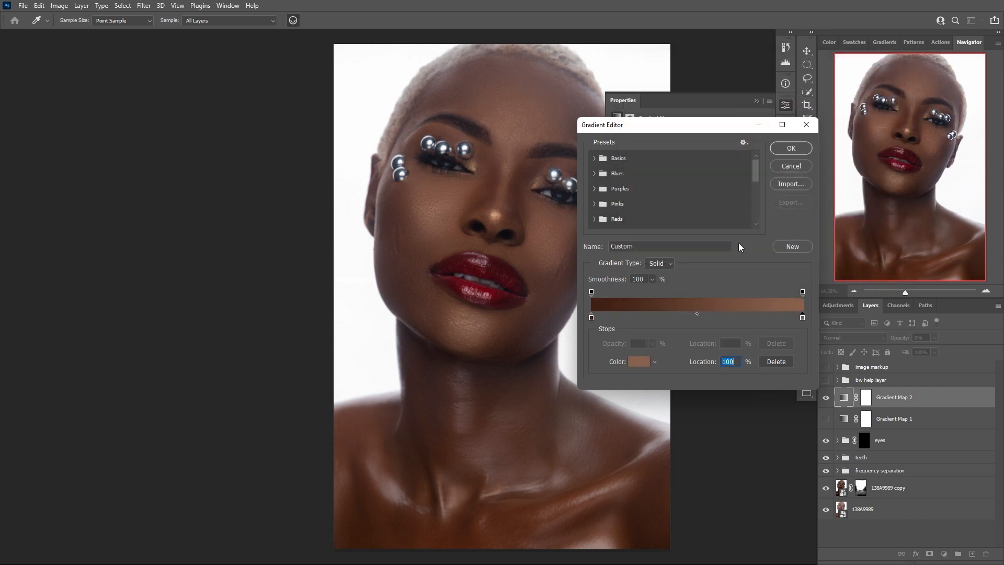
Add a middle color stop at 49% using brown 6f5042 sampled from the skin below the eye, and apply the gradient.
{"action": "left_click", "coordinate": [695, 317]}
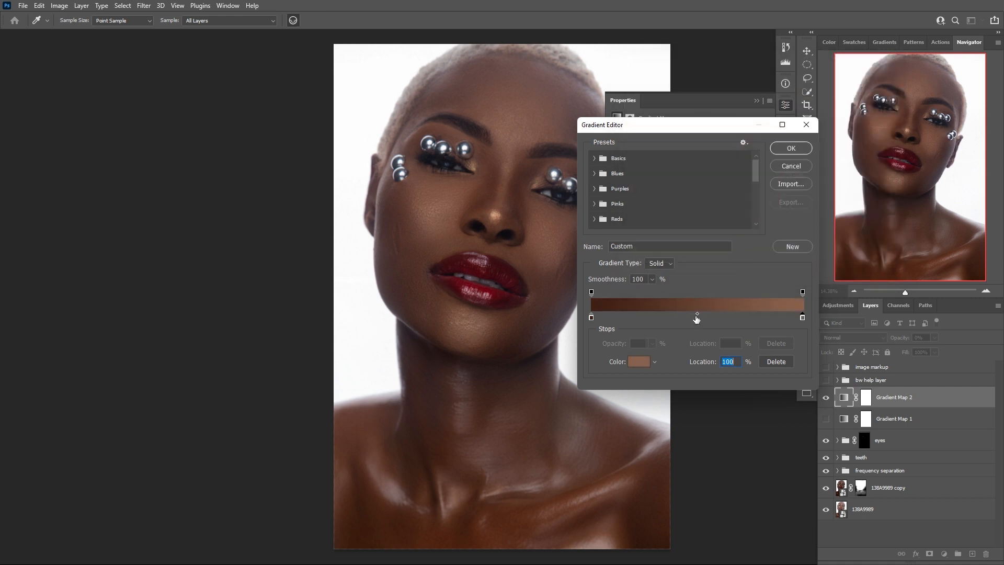
{"action": "left_click", "coordinate": [647, 366]}
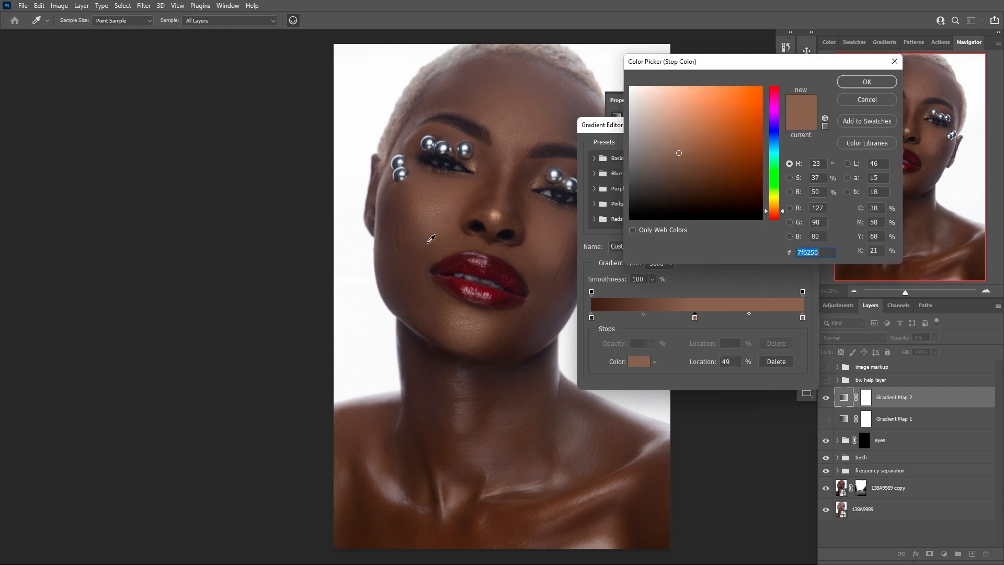
{"action": "left_click", "coordinate": [457, 195]}
{"action": "left_click", "coordinate": [460, 191]}
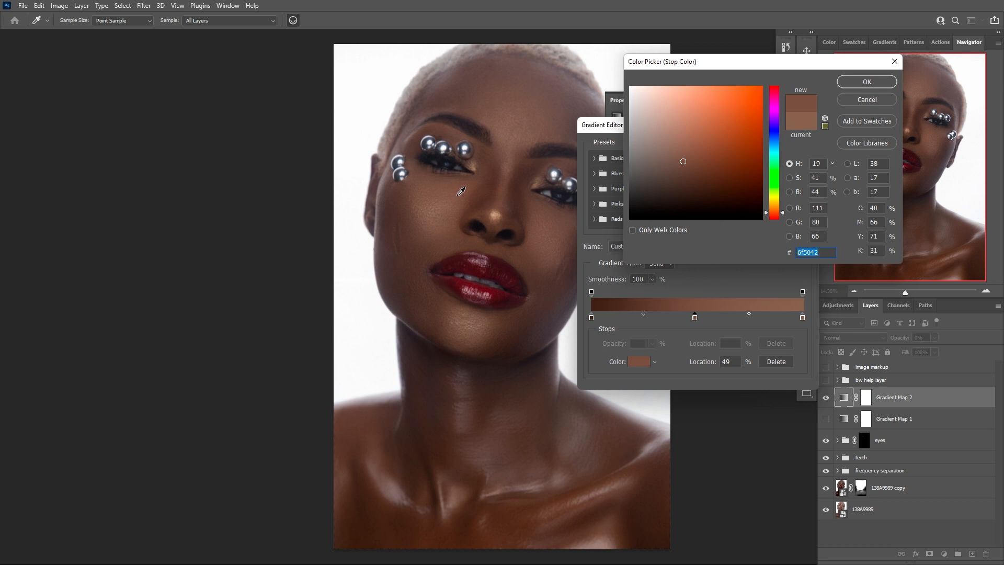
{"action": "left_click", "coordinate": [852, 79]}
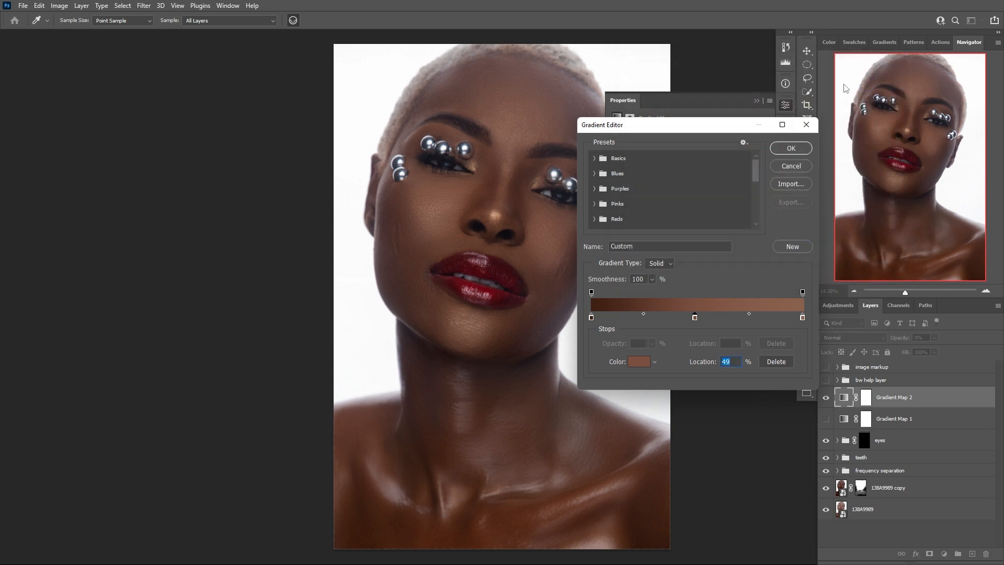
{"action": "key", "text": "Return"}
{"action": "key", "text": "b"}
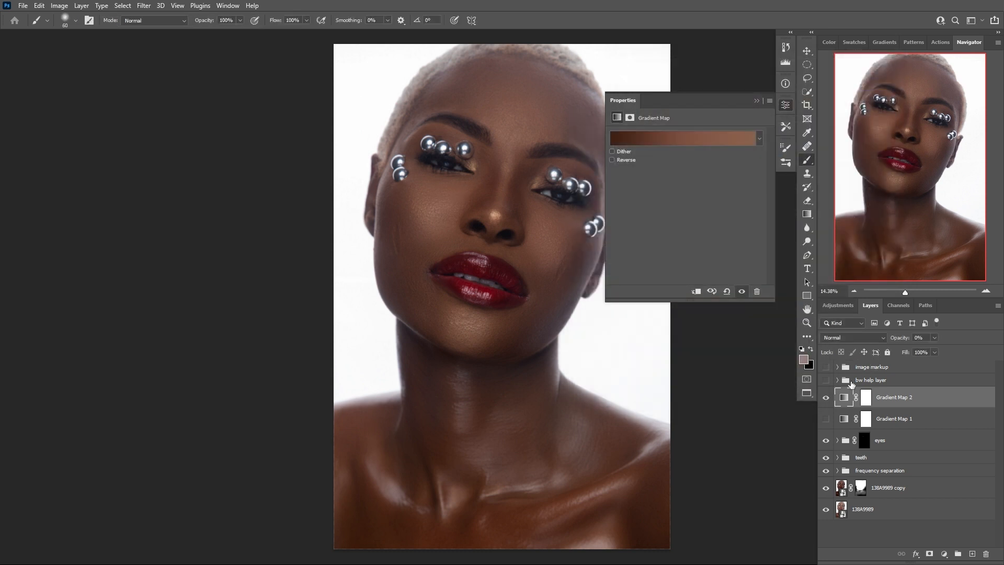
Set Gradient Map 2 to 46% opacity with the Color blend mode, and hide the layer.
{"action": "left_click_drag", "start_coordinate": [933, 338], "coordinate": [958, 347]}
{"action": "left_click", "coordinate": [857, 337]}
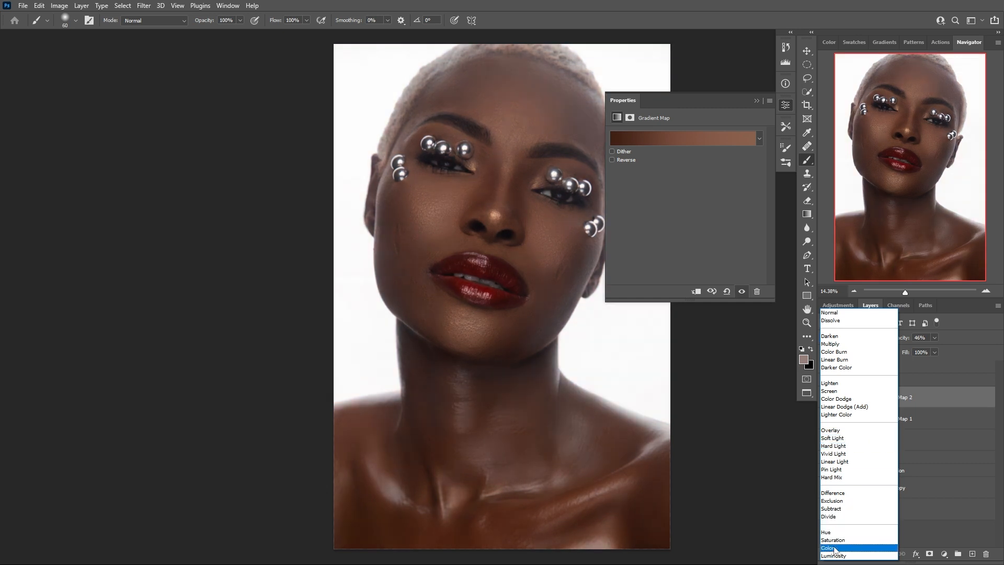
{"action": "left_click", "coordinate": [829, 547]}
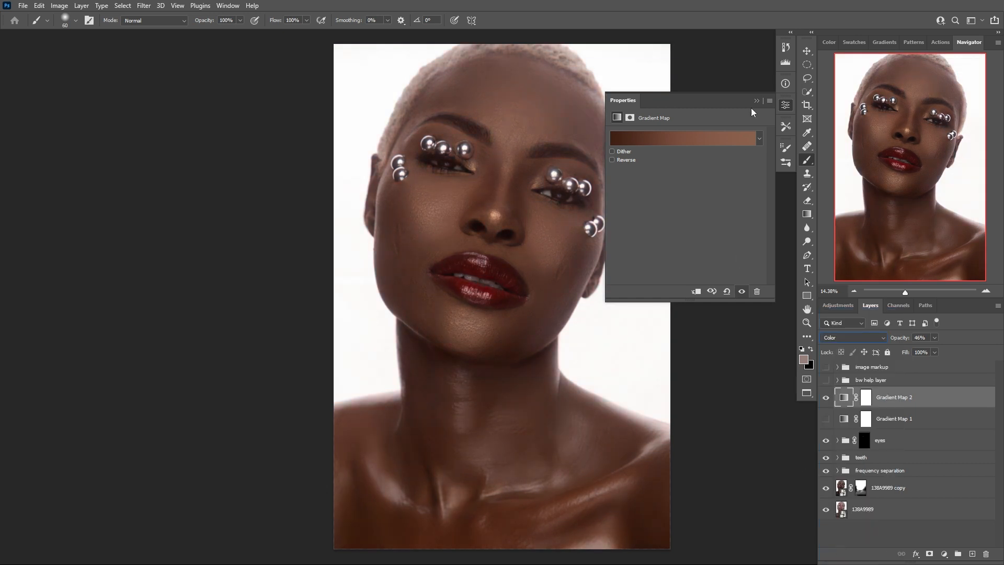
{"action": "left_click", "coordinate": [785, 105]}
{"action": "left_click", "coordinate": [825, 396]}
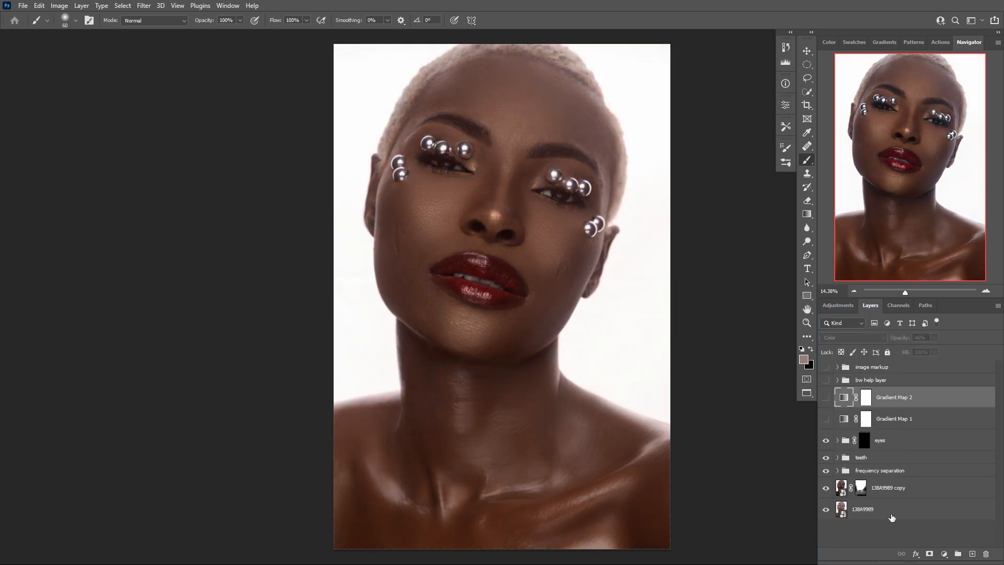
Select the skin on the 138A9989 layer with Color Range, trying the Skin Tones option but keeping Sampled Colors.
{"action": "left_click", "coordinate": [891, 515]}
{"action": "left_click", "coordinate": [144, 6]}
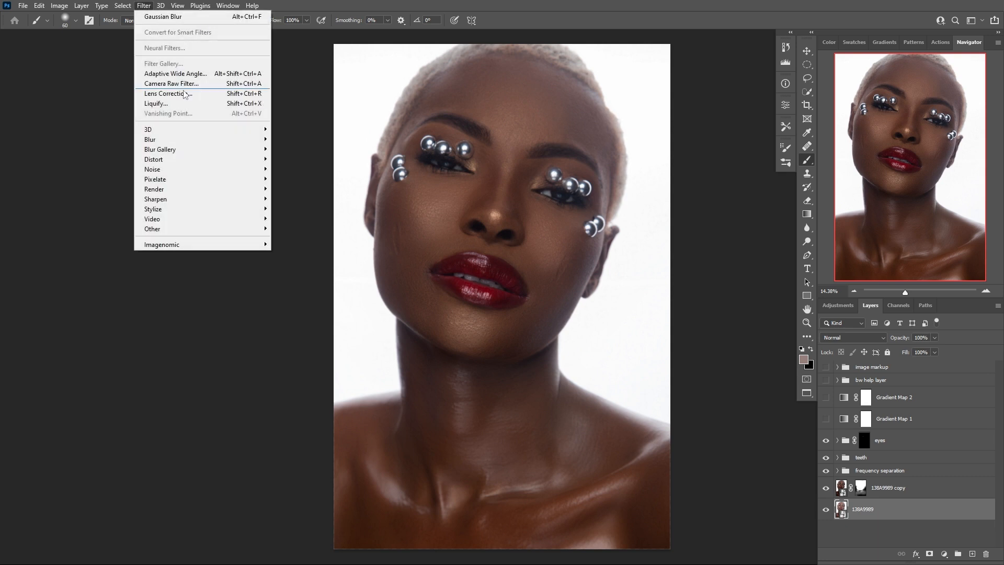
{"action": "mouse_move", "coordinate": [130, 6]}
{"action": "left_click", "coordinate": [147, 108]}
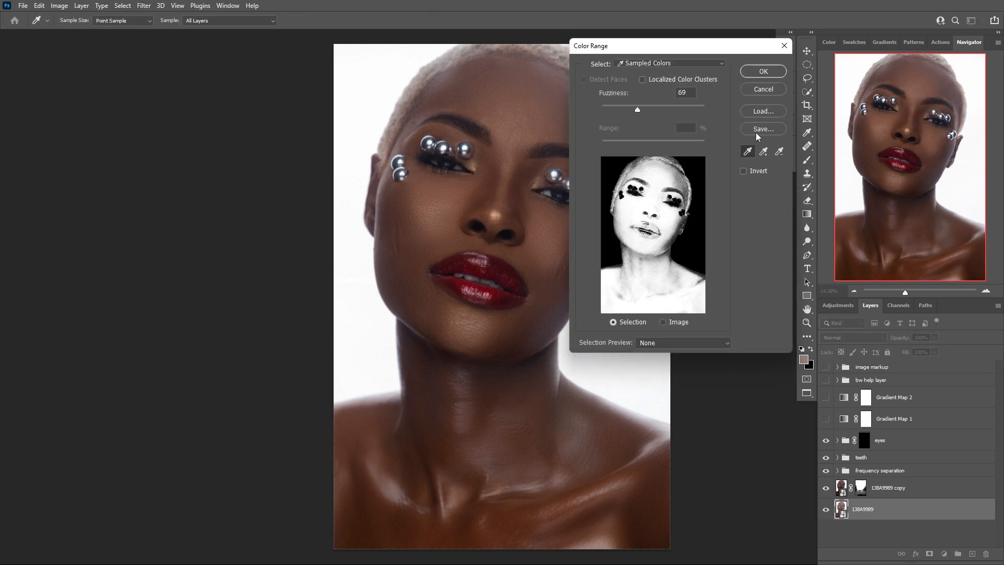
{"action": "left_click", "coordinate": [680, 63]}
{"action": "left_click", "coordinate": [655, 202]}
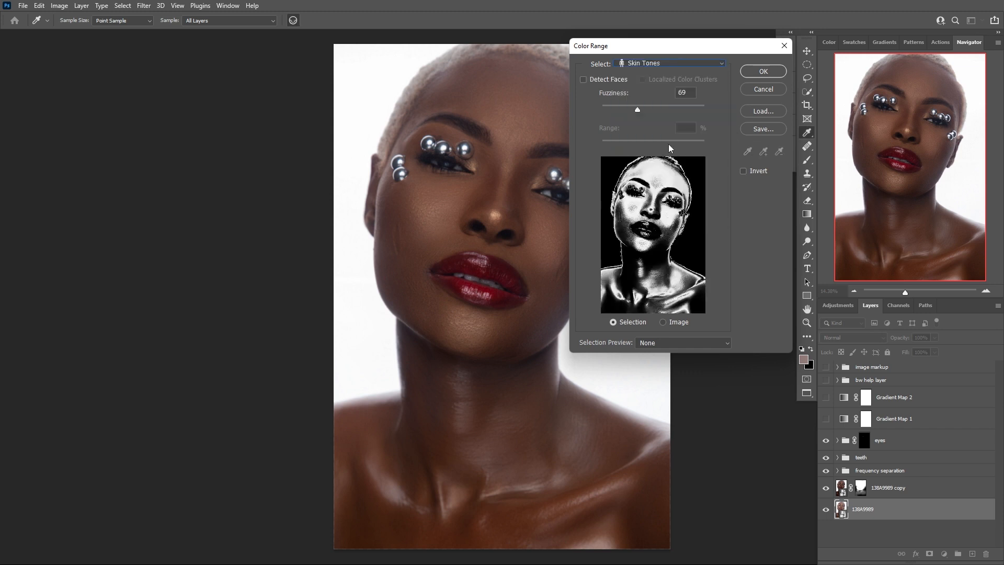
{"action": "left_click", "coordinate": [660, 63]}
{"action": "left_click", "coordinate": [660, 76]}
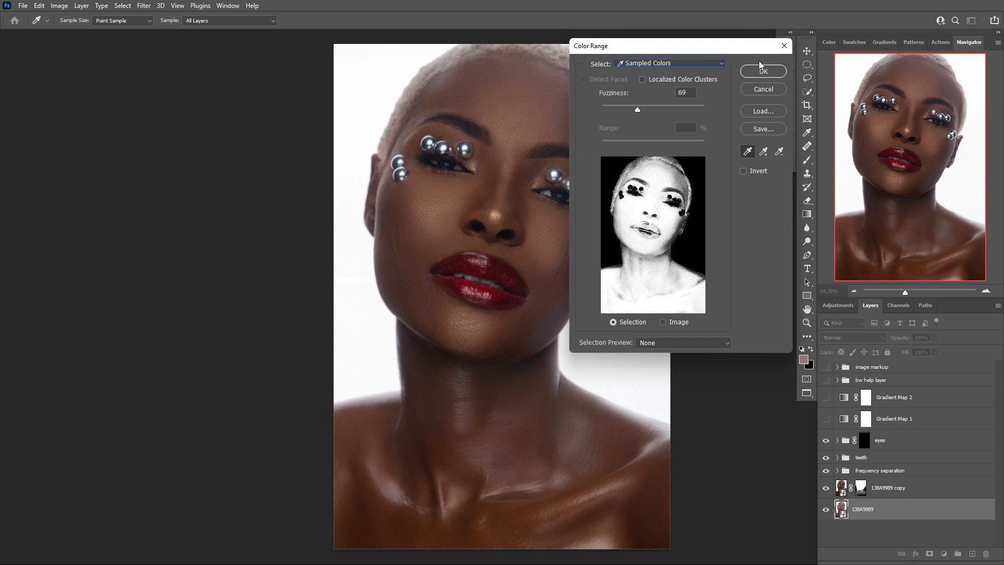
{"action": "key", "text": "Return"}
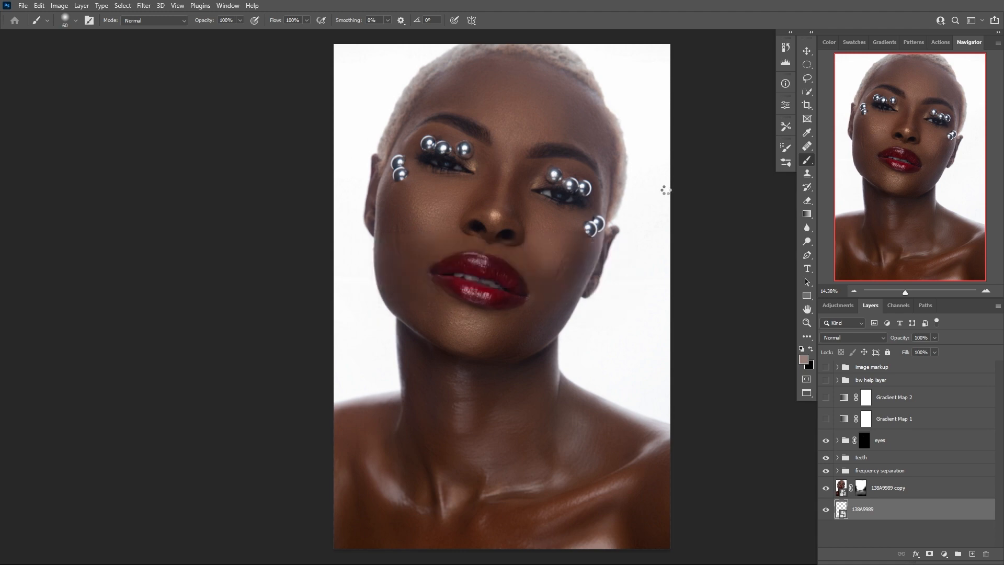
Extend the skin selection over the forehead, ears, face edges, nostrils and neck using the Lasso tool with a 30 px feather.
{"action": "left_click", "coordinate": [808, 79]}
{"action": "mouse_move", "coordinate": [567, 84]}
{"action": "left_mouse_down"}
{"action": "mouse_move", "coordinate": [612, 200]}
{"action": "mouse_move", "coordinate": [569, 144]}
{"action": "mouse_move", "coordinate": [439, 104]}
{"action": "mouse_move", "coordinate": [531, 62]}
{"action": "mouse_move", "coordinate": [615, 79]}
{"action": "left_mouse_up"}
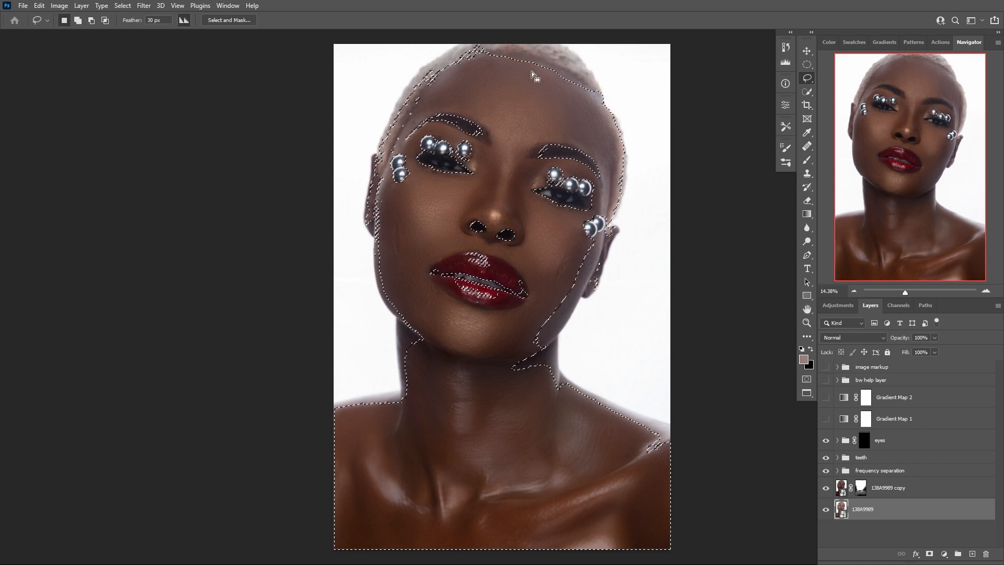
{"action": "mouse_move", "coordinate": [499, 31]}
{"action": "left_mouse_down"}
{"action": "mouse_move", "coordinate": [416, 98]}
{"action": "mouse_move", "coordinate": [379, 154]}
{"action": "left_mouse_up"}
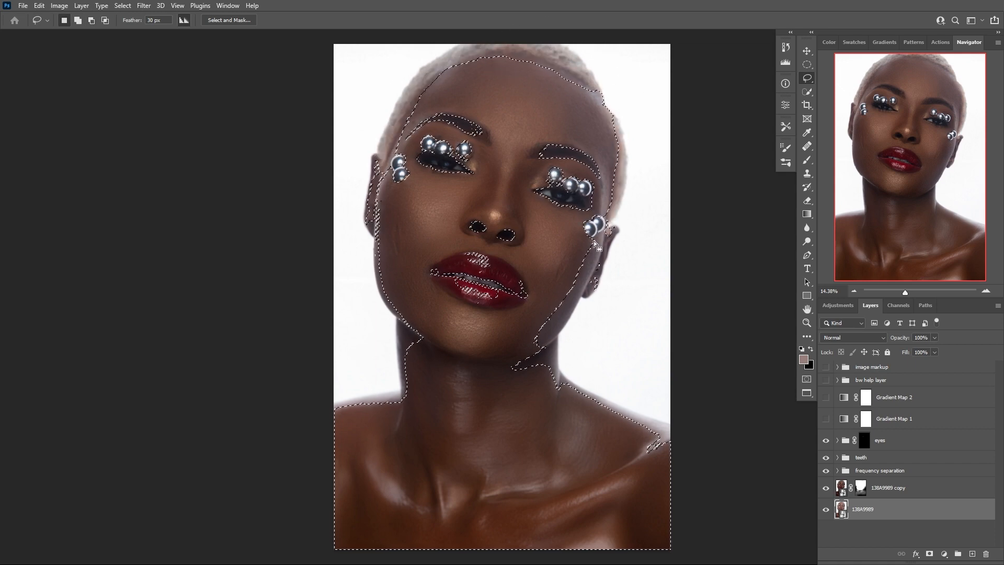
{"action": "mouse_move", "coordinate": [596, 234]}
{"action": "left_mouse_down"}
{"action": "mouse_move", "coordinate": [572, 255]}
{"action": "mouse_move", "coordinate": [596, 237]}
{"action": "left_mouse_up"}
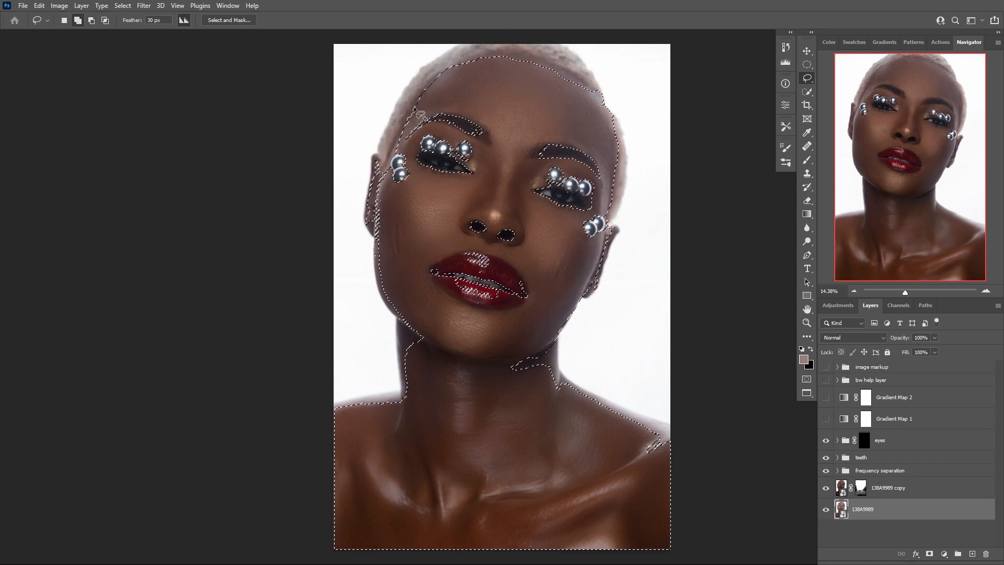
{"action": "mouse_move", "coordinate": [373, 189]}
{"action": "left_mouse_down"}
{"action": "mouse_move", "coordinate": [380, 221]}
{"action": "mouse_move", "coordinate": [373, 194]}
{"action": "left_mouse_up"}
{"action": "mouse_move", "coordinate": [377, 236]}
{"action": "left_mouse_down"}
{"action": "mouse_move", "coordinate": [380, 259]}
{"action": "mouse_move", "coordinate": [376, 235]}
{"action": "left_mouse_up"}
{"action": "mouse_move", "coordinate": [399, 304]}
{"action": "left_mouse_down"}
{"action": "mouse_move", "coordinate": [552, 433]}
{"action": "mouse_move", "coordinate": [555, 361]}
{"action": "left_mouse_up"}
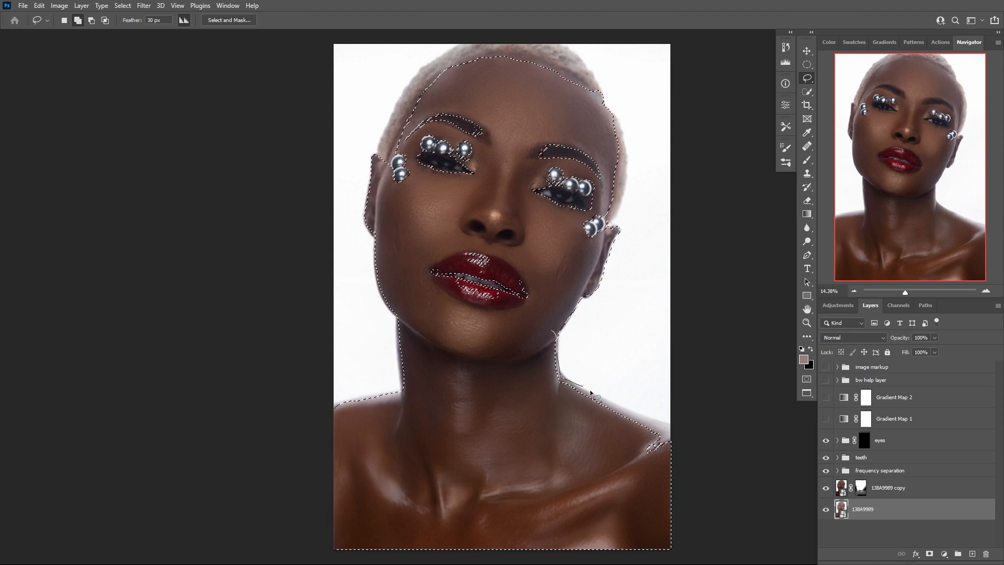
{"action": "mouse_move", "coordinate": [374, 263]}
{"action": "left_mouse_down"}
{"action": "mouse_move", "coordinate": [399, 341]}
{"action": "mouse_move", "coordinate": [421, 282]}
{"action": "left_mouse_up"}
Check the skin selection in Quick Mask and add the missed patches on the shoulder, face and temple.
{"action": "key", "text": "q"}
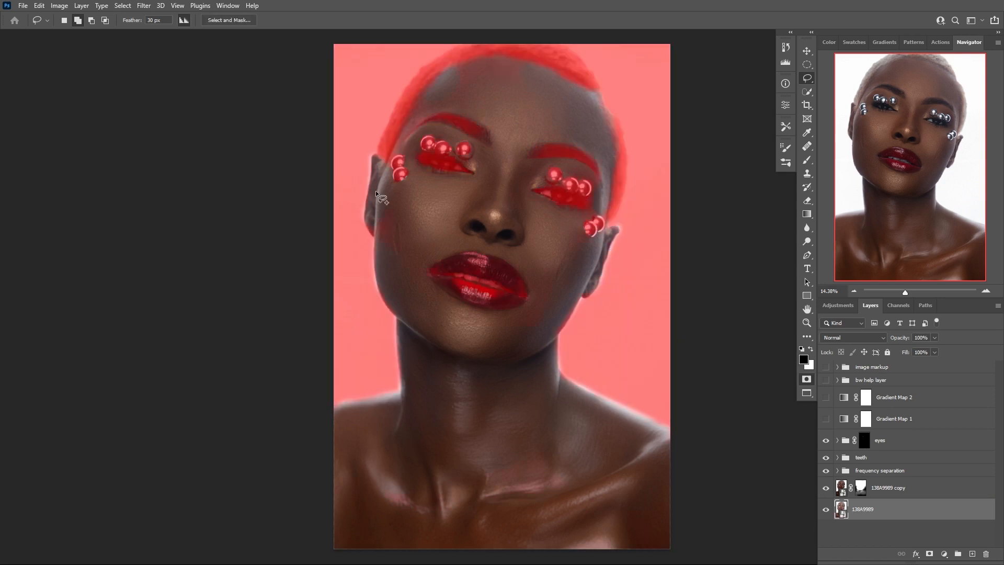
{"action": "key", "text": "q"}
{"action": "mouse_move", "coordinate": [497, 130]}
{"action": "left_mouse_down"}
{"action": "mouse_move", "coordinate": [428, 90]}
{"action": "mouse_move", "coordinate": [515, 147]}
{"action": "mouse_move", "coordinate": [506, 142]}
{"action": "left_mouse_up"}
{"action": "mouse_move", "coordinate": [527, 207]}
{"action": "left_mouse_down"}
{"action": "mouse_move", "coordinate": [613, 234]}
{"action": "mouse_move", "coordinate": [525, 222]}
{"action": "left_mouse_up"}
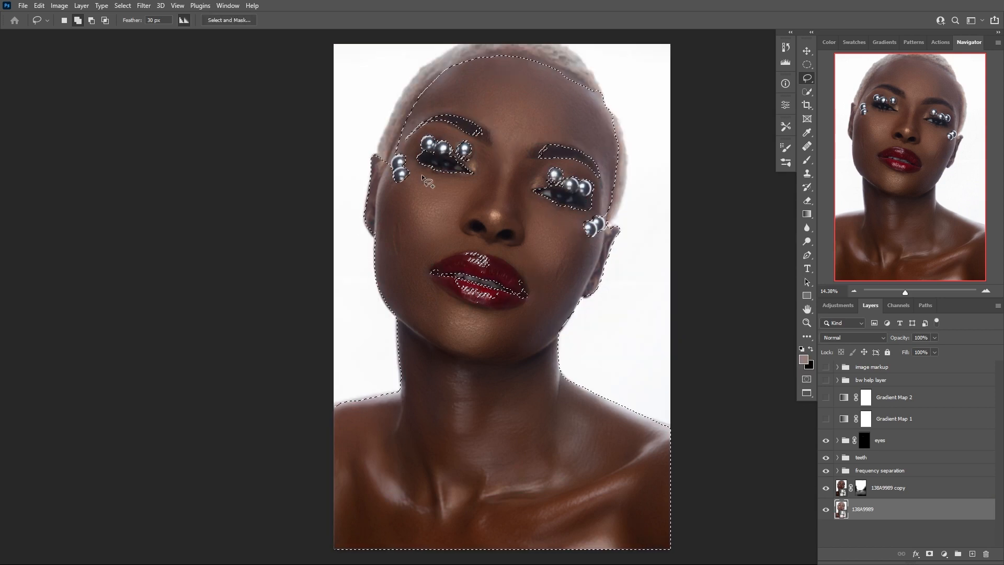
{"action": "mouse_move", "coordinate": [421, 176]}
{"action": "left_mouse_down"}
{"action": "mouse_move", "coordinate": [431, 175]}
{"action": "mouse_move", "coordinate": [423, 177]}
{"action": "left_mouse_up"}
{"action": "key", "text": "q"}
{"action": "key", "text": "q"}
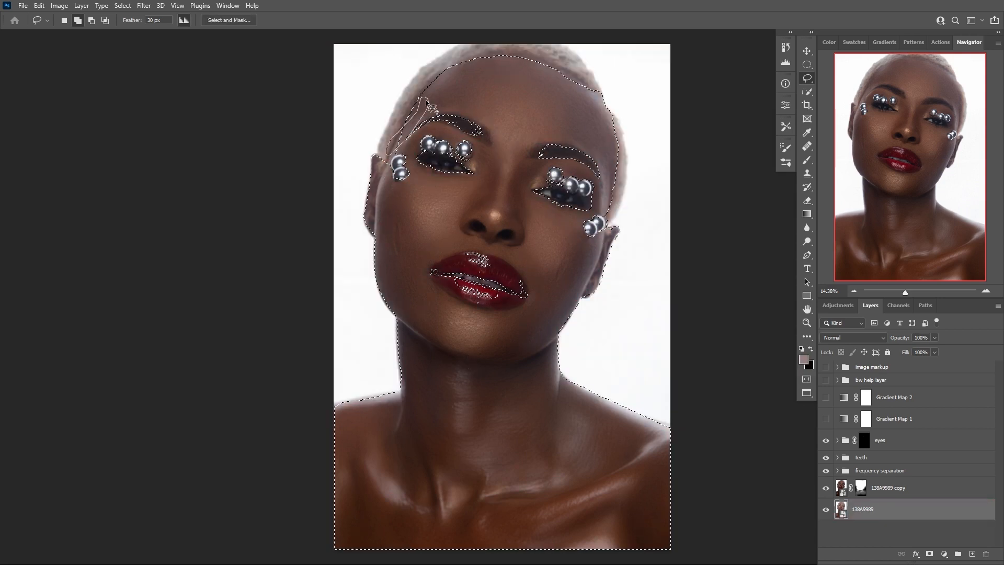
{"action": "left_click_drag", "start_coordinate": [598, 246], "coordinate": [493, 255]}
{"action": "key", "text": "q"}
{"action": "key", "text": "q"}
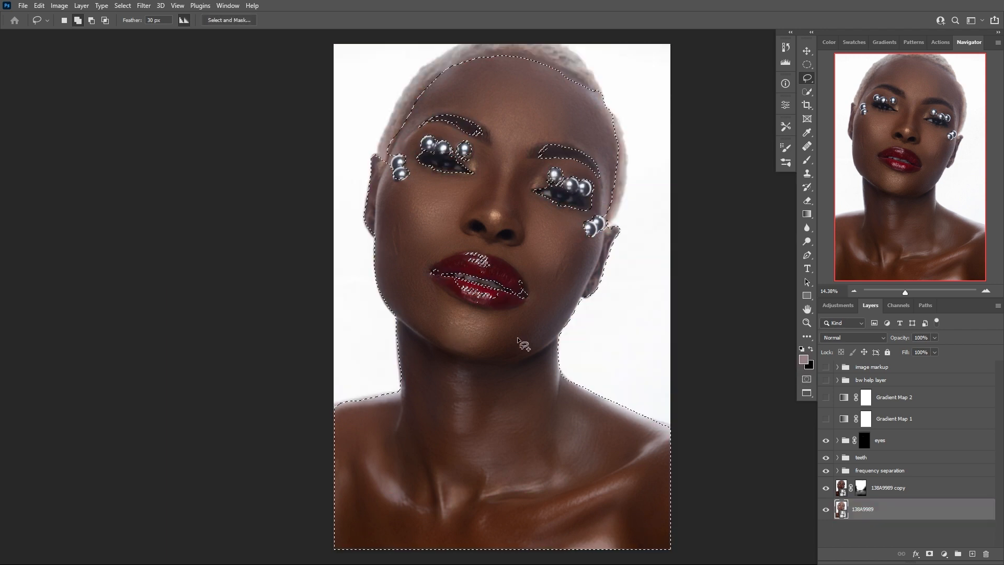
Remove the lips from the skin selection and check the result in Quick Mask.
{"action": "left_click_drag", "start_coordinate": [431, 272], "coordinate": [524, 285]}
{"action": "key", "text": "q"}
{"action": "key", "text": "q"}
{"action": "key", "text": "q"}
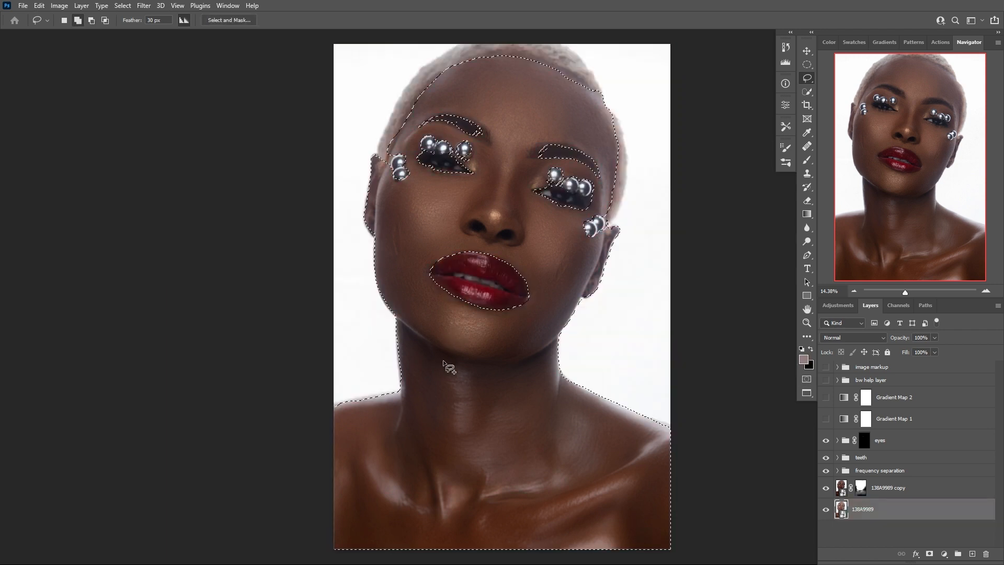
{"action": "key", "text": "q"}
Show Gradient Map 2 and replace its layer mask with one made from the skin selection.
{"action": "left_click", "coordinate": [826, 396]}
{"action": "left_click_drag", "start_coordinate": [865, 397], "coordinate": [984, 553]}
{"action": "key", "text": "Return"}
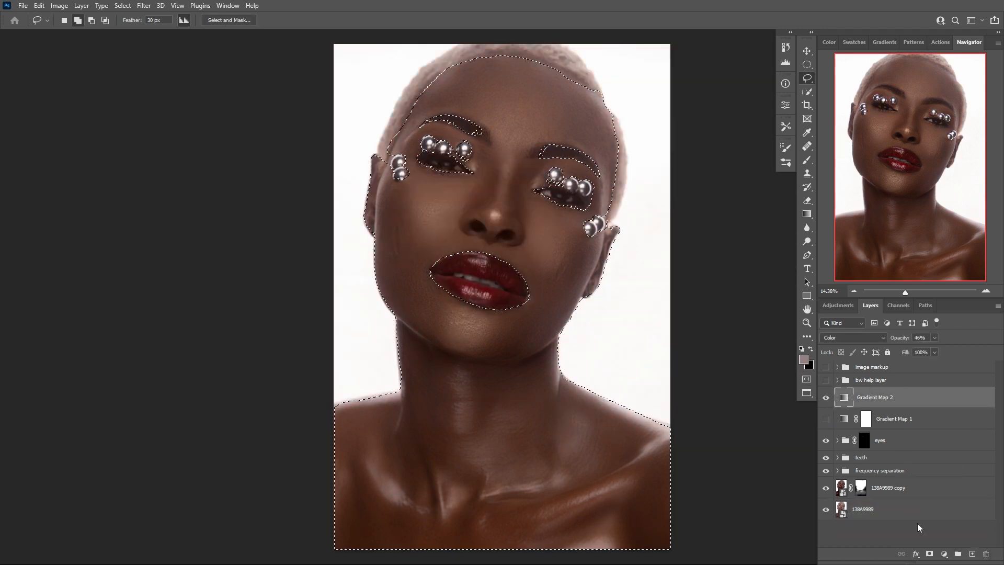
{"action": "left_click", "coordinate": [932, 555]}
{"action": "key", "text": "d"}
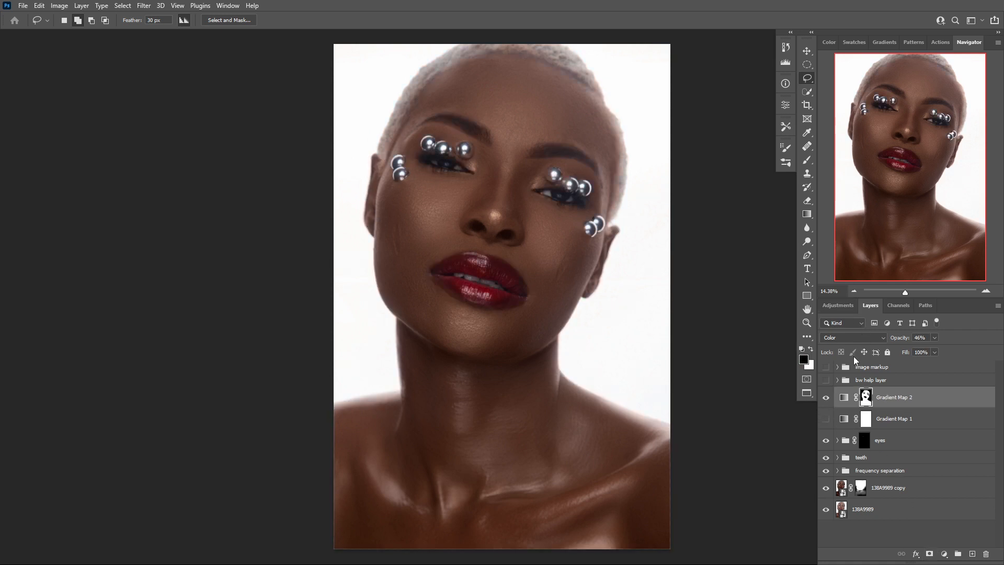
Set Gradient Map 2 to the Soft Light blend mode and 24% opacity.
{"action": "left_click", "coordinate": [832, 336]}
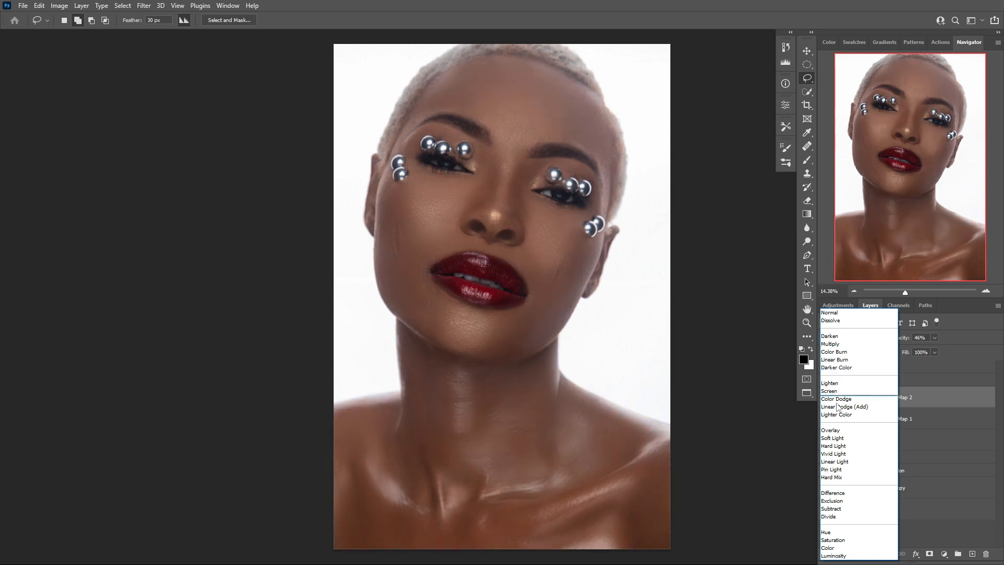
{"action": "left_click", "coordinate": [838, 439]}
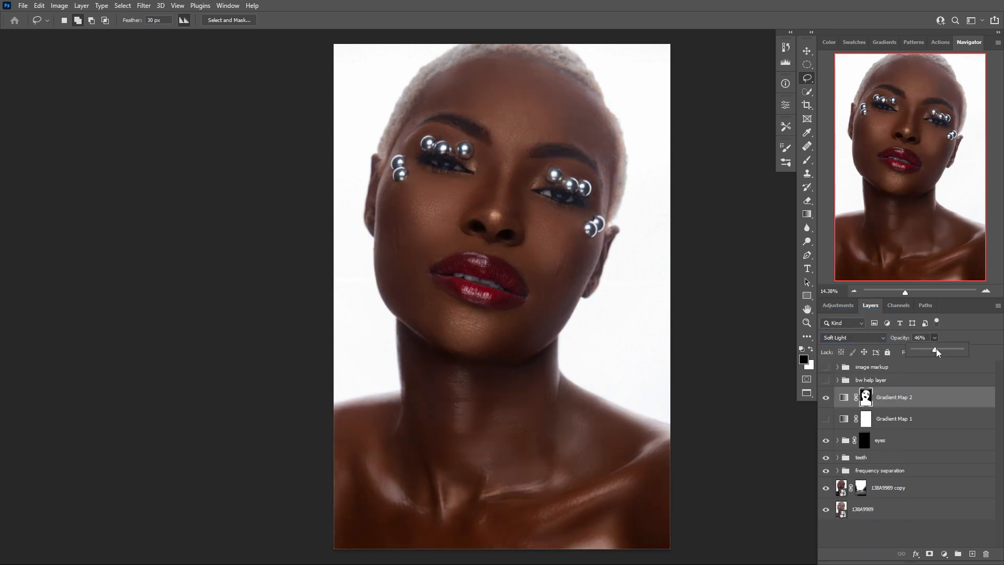
{"action": "left_click_drag", "start_coordinate": [930, 351], "coordinate": [924, 353]}
Group the shown Gradient Map 1 with Gradient Map 2 as "color correction" and compare the result with the original 138A9989 layer.
{"action": "left_click", "coordinate": [826, 419]}
{"action": "left_click", "coordinate": [846, 413]}
{"action": "key", "text": "b"}
{"action": "left_click", "coordinate": [932, 397], "text": "shift"}
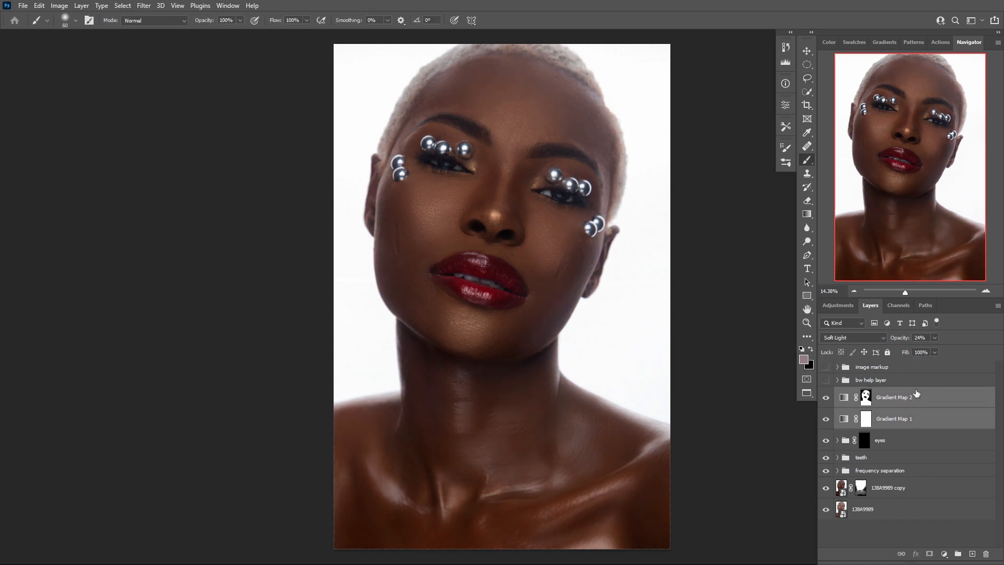
{"action": "key", "text": "ctrl+g"}
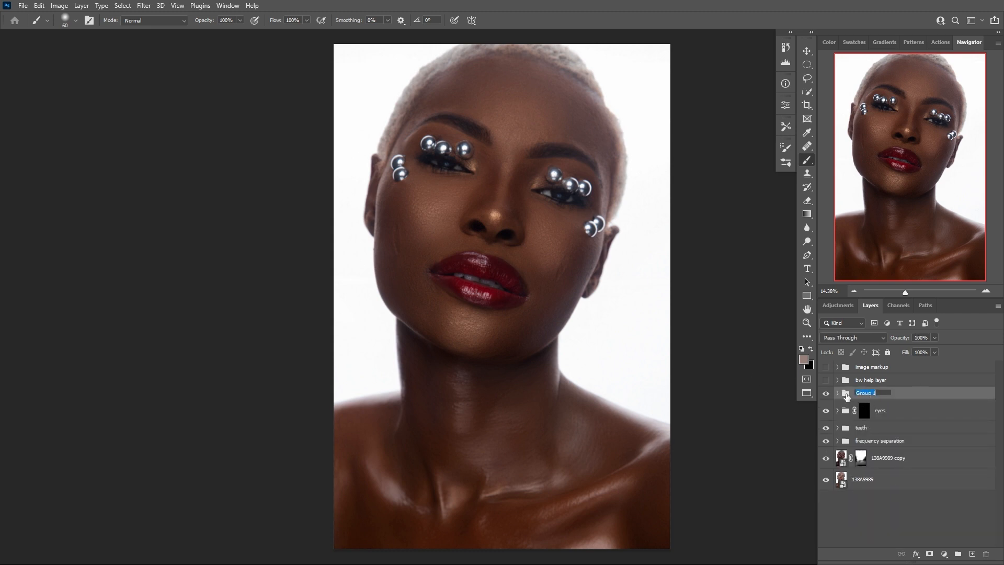
{"action": "type", "text": "color correction"}
{"action": "key", "text": "Return"}
{"action": "left_click", "coordinate": [826, 480], "text": "alt"}
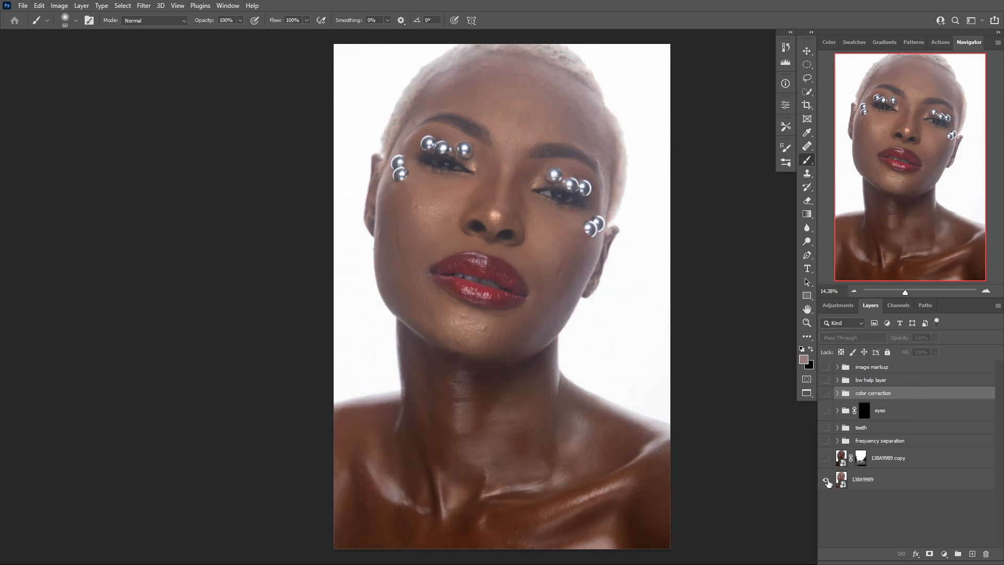
{"action": "left_click", "coordinate": [827, 481], "text": "alt"}
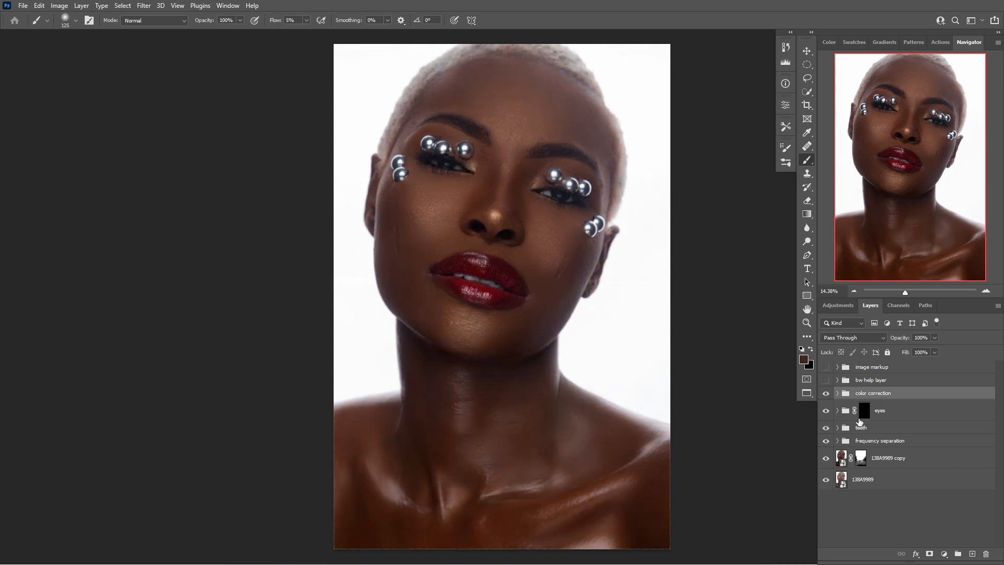
Add a Hue/Saturation adjustment layer and strongly reduce the saturation of the Reds sampled from the shoulder skin.
{"action": "left_click", "coordinate": [944, 553]}
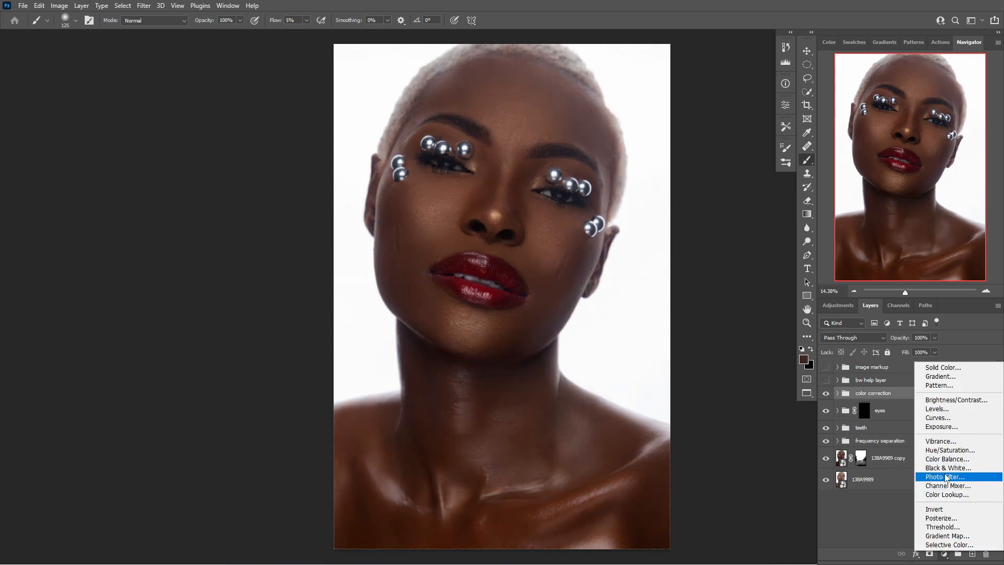
{"action": "left_click", "coordinate": [944, 451]}
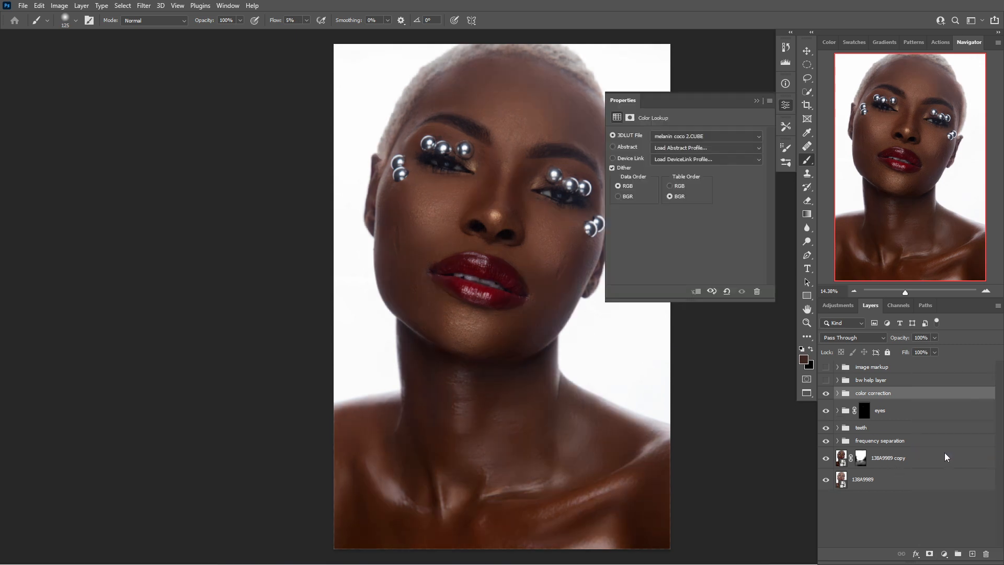
{"action": "left_click", "coordinate": [614, 149]}
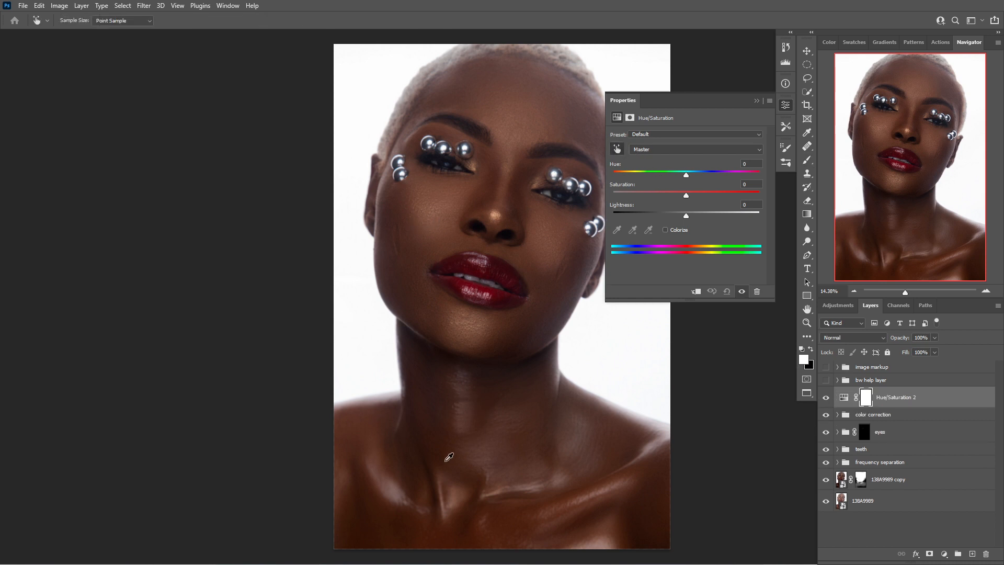
{"action": "left_click_drag", "start_coordinate": [366, 435], "coordinate": [380, 422]}
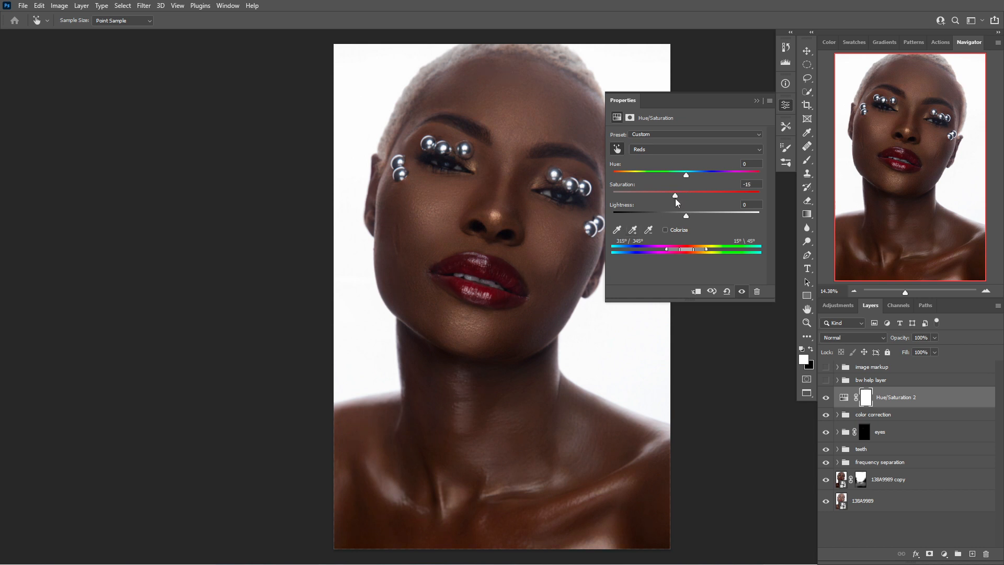
{"action": "left_click_drag", "start_coordinate": [675, 198], "coordinate": [688, 196]}
{"action": "left_click_drag", "start_coordinate": [674, 195], "coordinate": [653, 201]}
{"action": "left_click", "coordinate": [757, 100]}
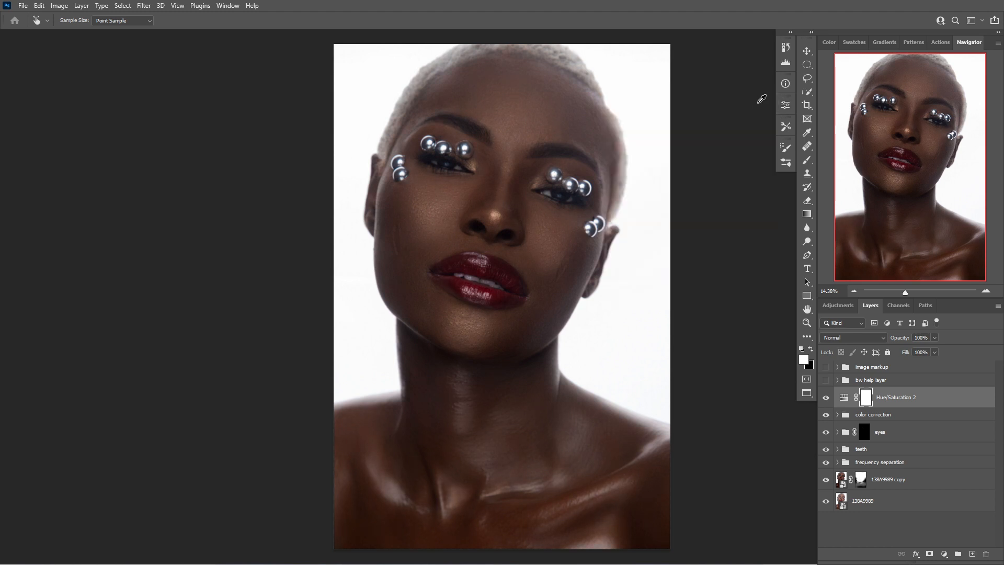
Set Hue/Saturation 2 to 25% opacity in Normal blend mode and compare the portrait with and without the adjustments.
{"action": "left_click", "coordinate": [826, 397]}
{"action": "left_click", "coordinate": [826, 397]}
{"action": "left_click", "coordinate": [837, 337]}
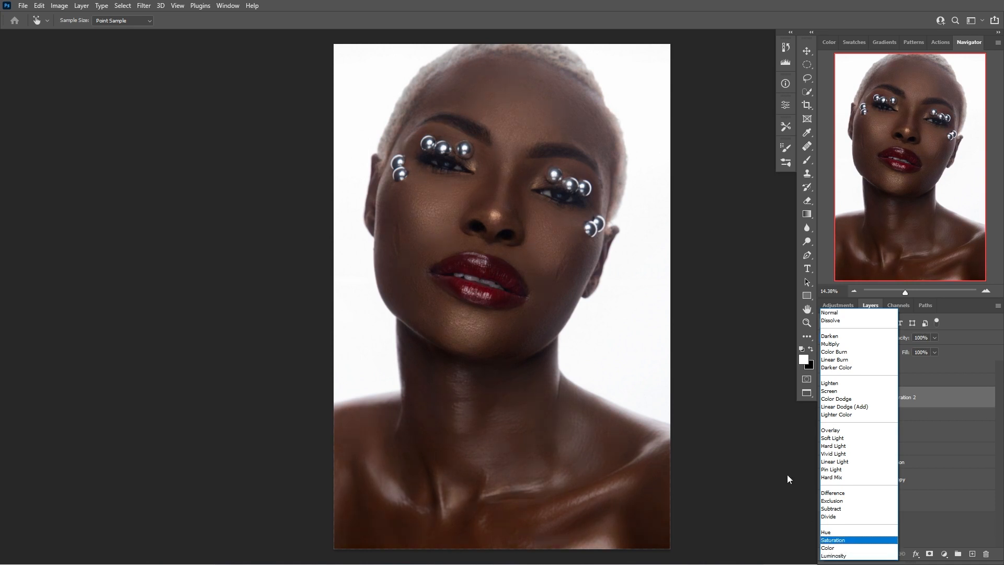
{"action": "left_click", "coordinate": [779, 394]}
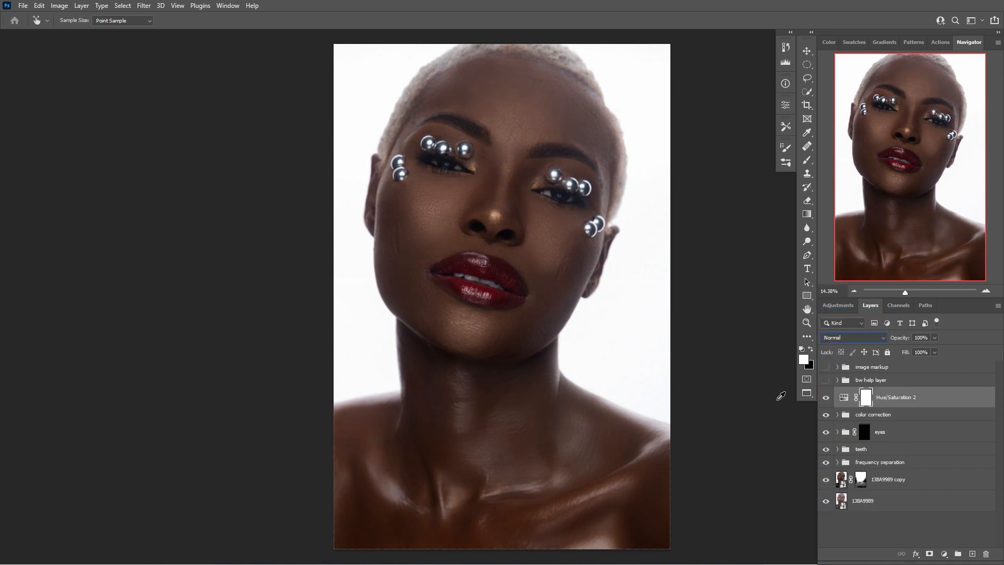
{"action": "left_click_drag", "start_coordinate": [934, 337], "coordinate": [896, 351]}
{"action": "left_click", "coordinate": [826, 397]}
{"action": "left_click", "coordinate": [826, 397]}
{"action": "left_click", "coordinate": [826, 398]}
{"action": "left_click", "coordinate": [826, 501], "text": "alt"}
{"action": "left_click", "coordinate": [828, 502], "text": "alt"}
Add a Black & White adjustment layer with the Soft Light blend mode and 13% opacity.
{"action": "left_click", "coordinate": [944, 553]}
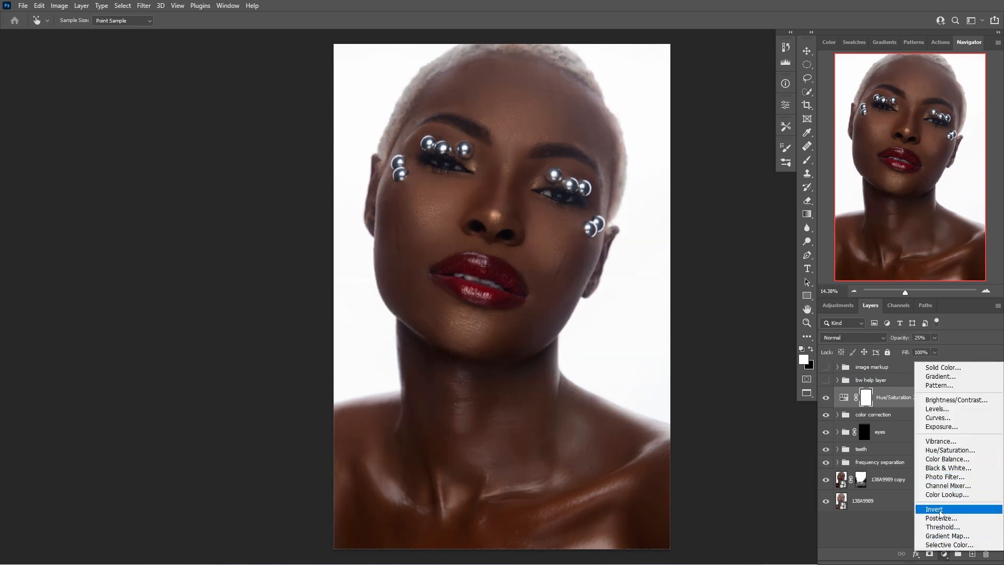
{"action": "left_click", "coordinate": [941, 467]}
{"action": "left_click", "coordinate": [845, 340]}
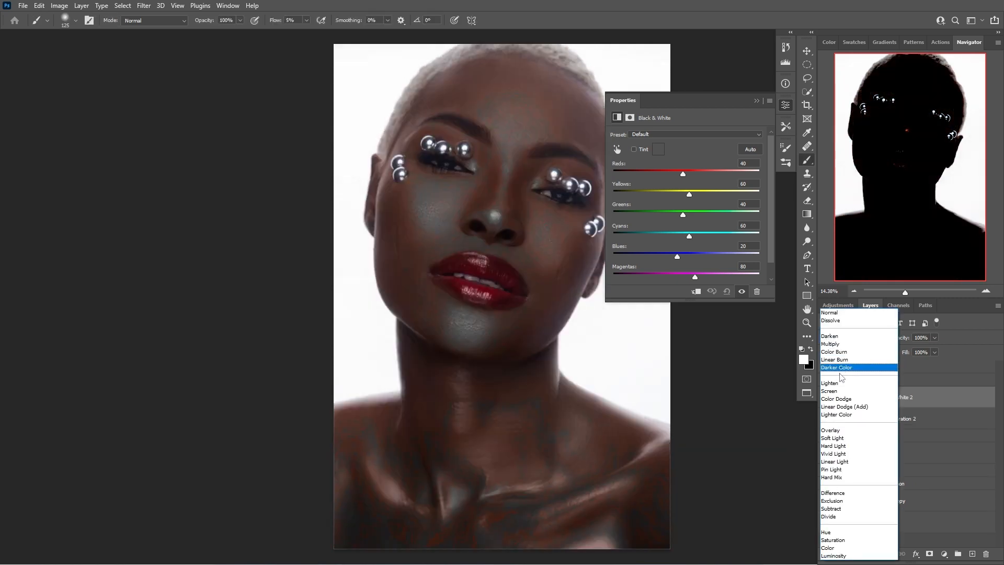
{"action": "left_click", "coordinate": [847, 426]}
{"action": "left_click", "coordinate": [933, 337]}
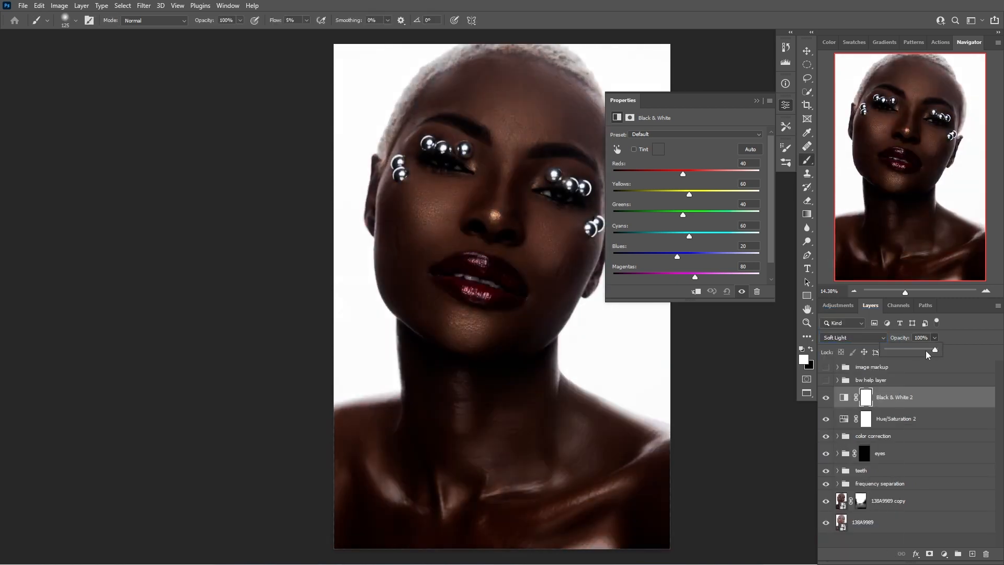
{"action": "left_click_drag", "start_coordinate": [895, 349], "coordinate": [893, 347]}
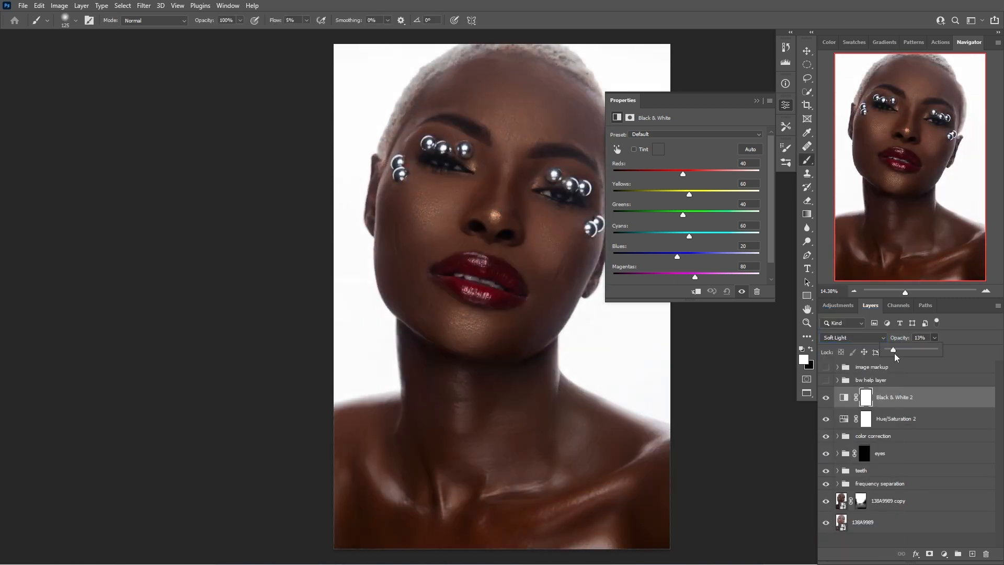
Group the Black & White 2 and Hue/Saturation 2 layers and set the group's opacity to 20%.
{"action": "left_click", "coordinate": [914, 421], "text": "shift"}
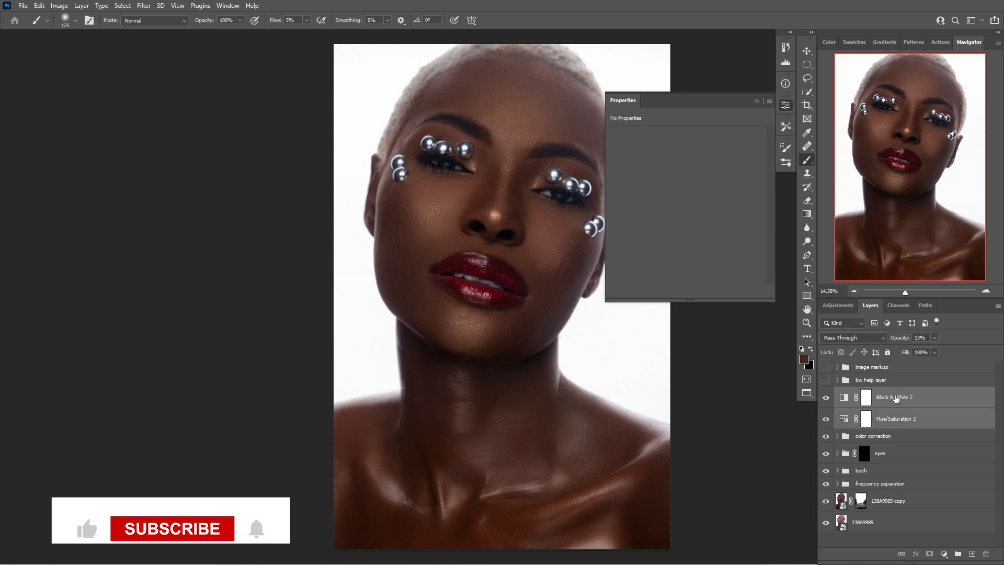
{"action": "key", "text": "ctrl+g"}
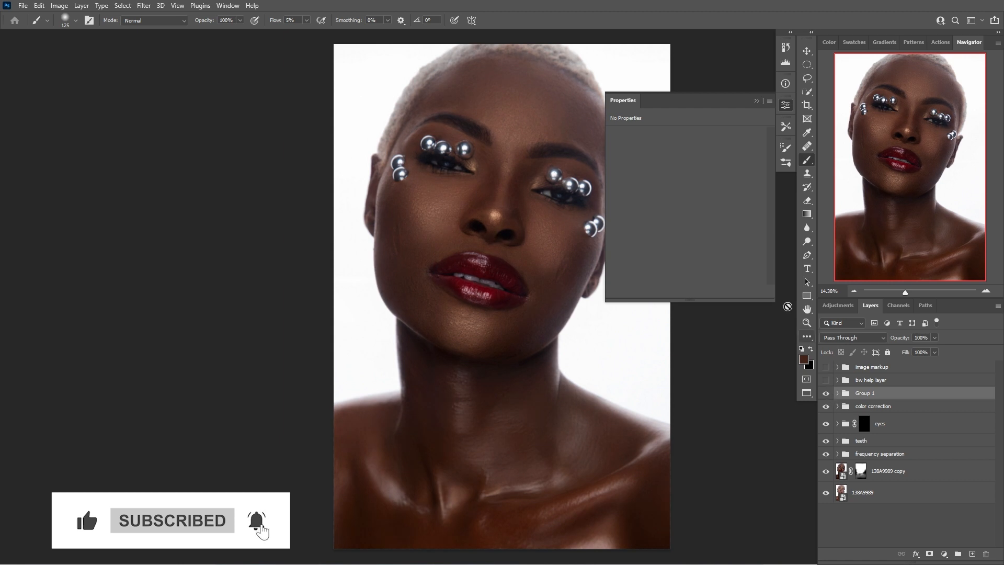
{"action": "left_click", "coordinate": [825, 393]}
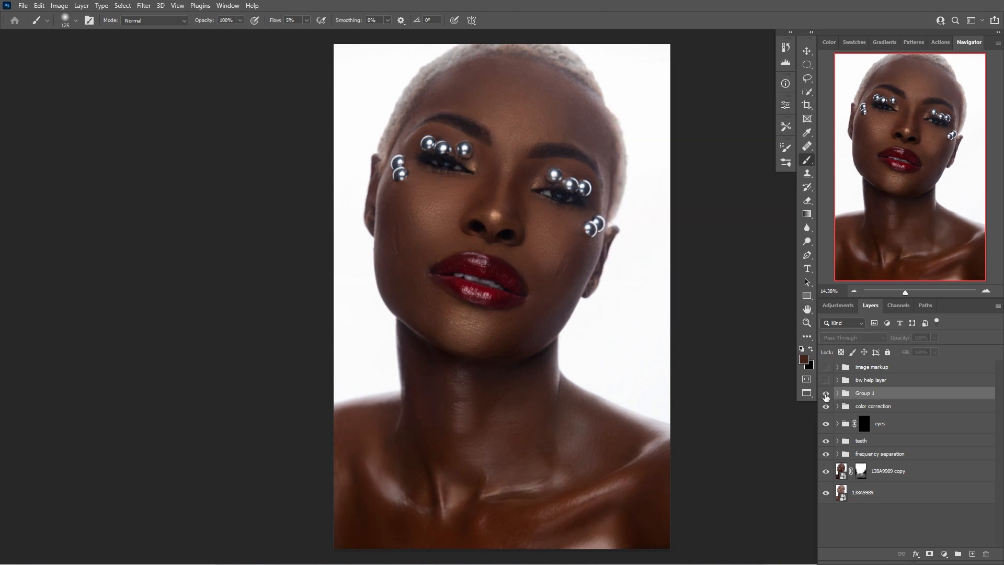
{"action": "left_click", "coordinate": [825, 393]}
{"action": "left_click", "coordinate": [934, 337]}
{"action": "left_click_drag", "start_coordinate": [937, 349], "coordinate": [907, 356]}
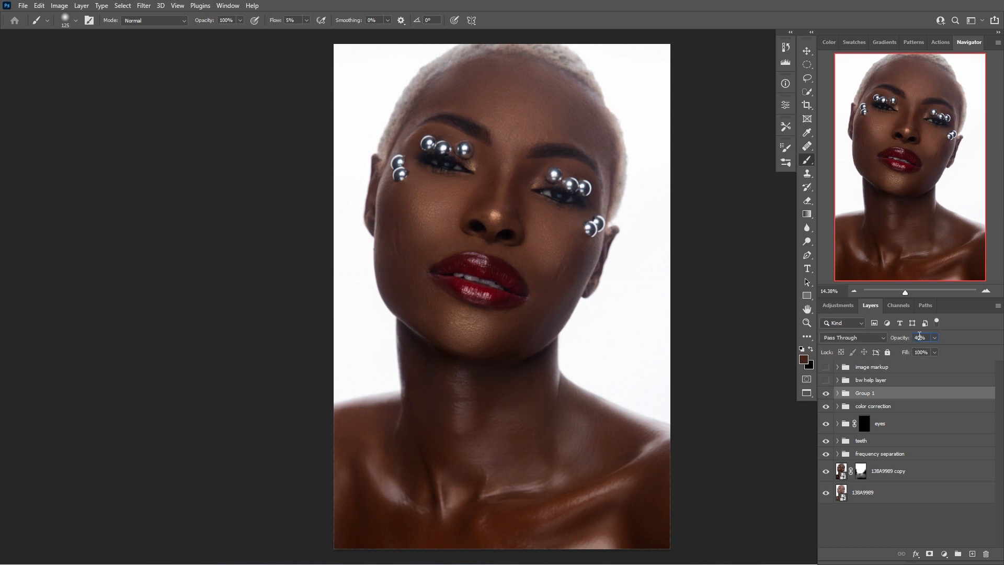
{"action": "type", "text": "2"}
Move Group 1 into the color correction group above Gradient Map 2, and compare the portrait with and without it.
{"action": "left_click", "coordinate": [837, 406]}
{"action": "left_click_drag", "start_coordinate": [881, 393], "coordinate": [892, 414]}
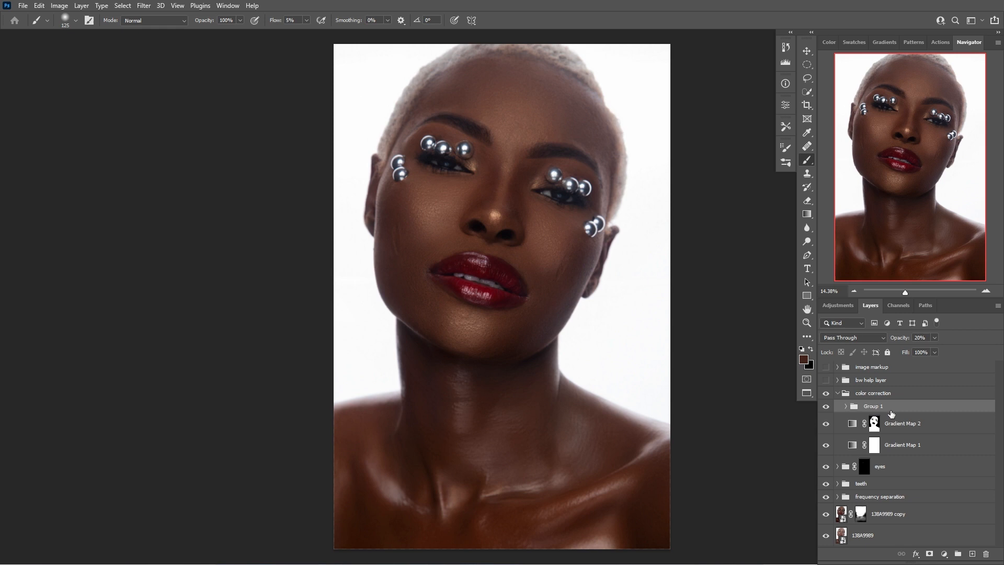
{"action": "left_click", "coordinate": [826, 406]}
{"action": "left_click", "coordinate": [826, 406]}
{"action": "left_click", "coordinate": [837, 393]}
Compare the portrait with and without the whole color correction group, leaving the group visible.
{"action": "left_click", "coordinate": [826, 393]}
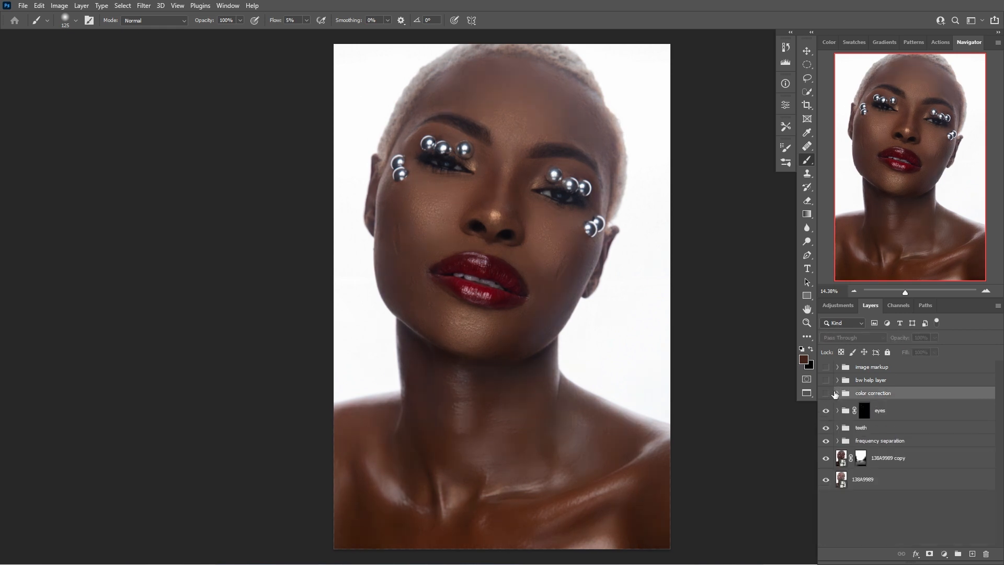
{"action": "left_click", "coordinate": [833, 393]}
{"action": "left_click", "coordinate": [834, 393]}
{"action": "left_click", "coordinate": [833, 394]}
{"action": "left_click", "coordinate": [834, 395]}
{"action": "left_click", "coordinate": [833, 396]}
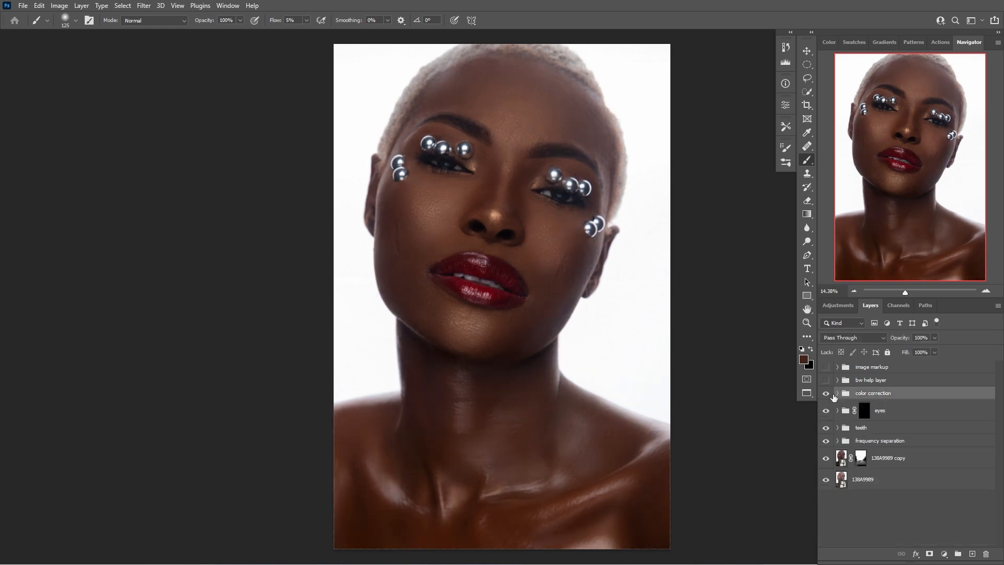